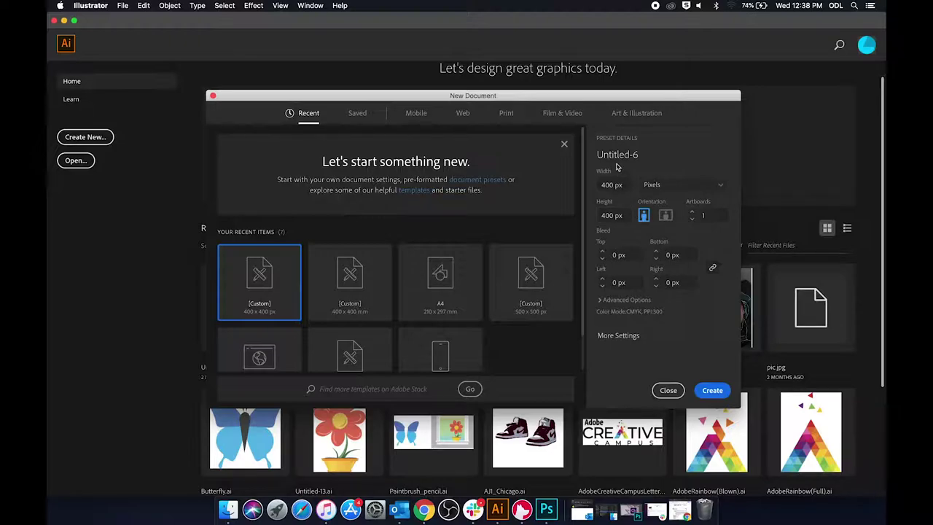
Create a new 400 × 400 px document and place face.jpg so that the portrait covers the whole artboard.
click(713, 391)
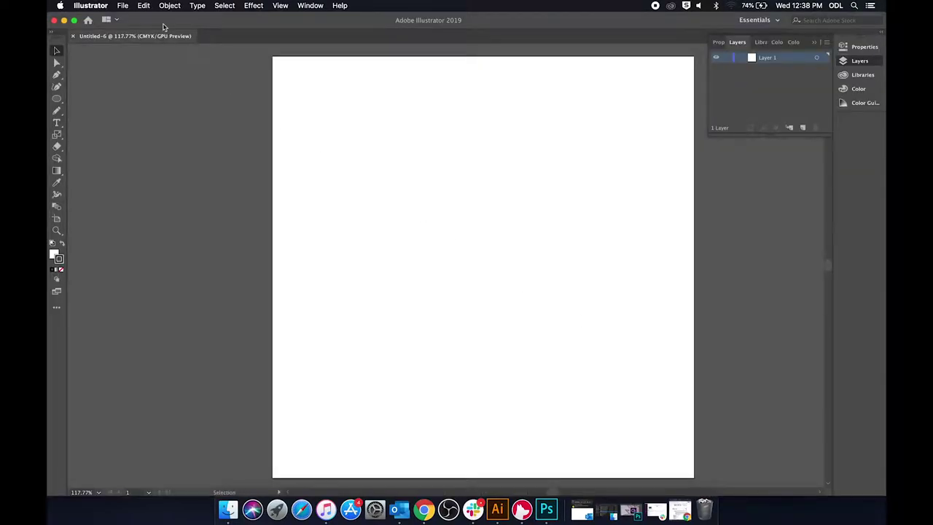
click(123, 5)
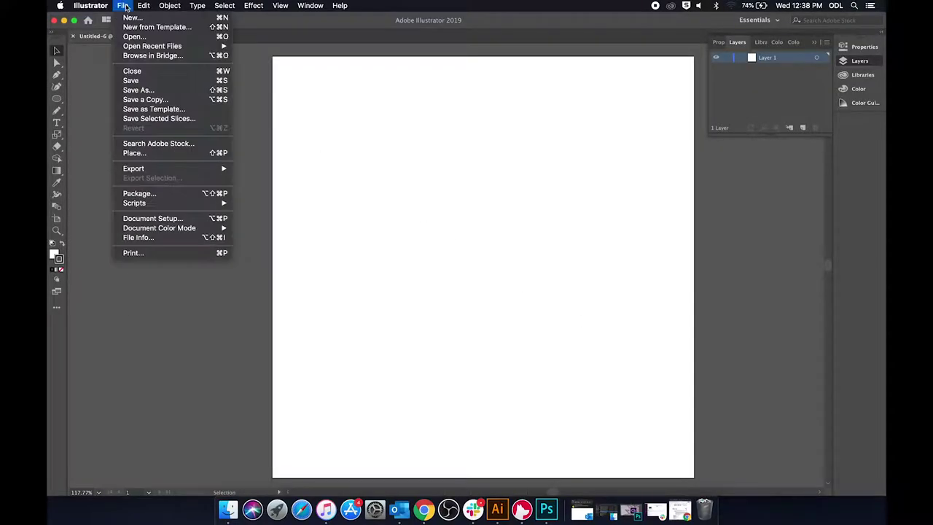
click(132, 153)
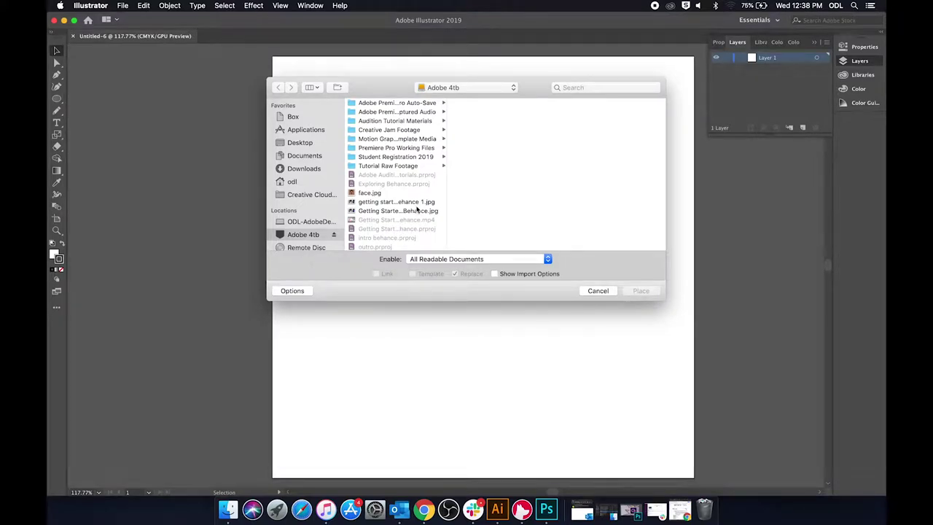
scroll(417, 209, down, 3)
scroll(401, 183, up, 2)
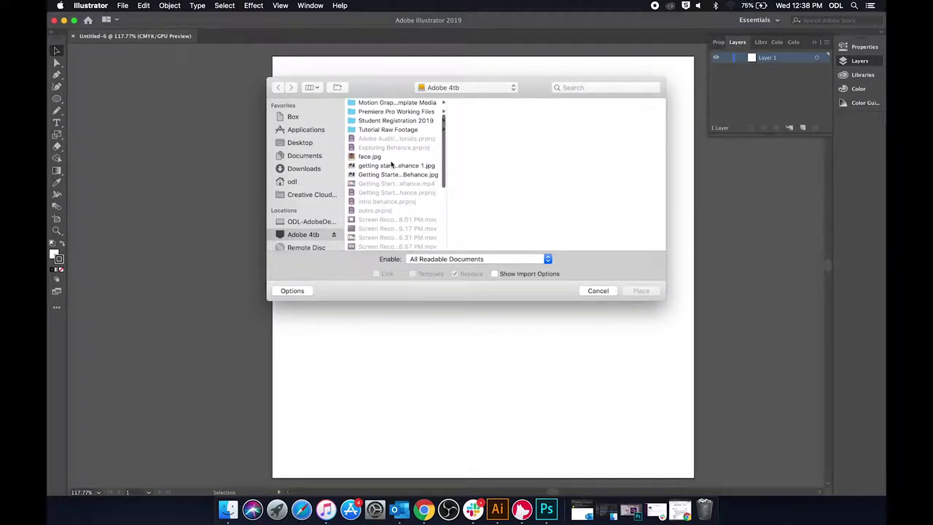
click(389, 157)
click(641, 290)
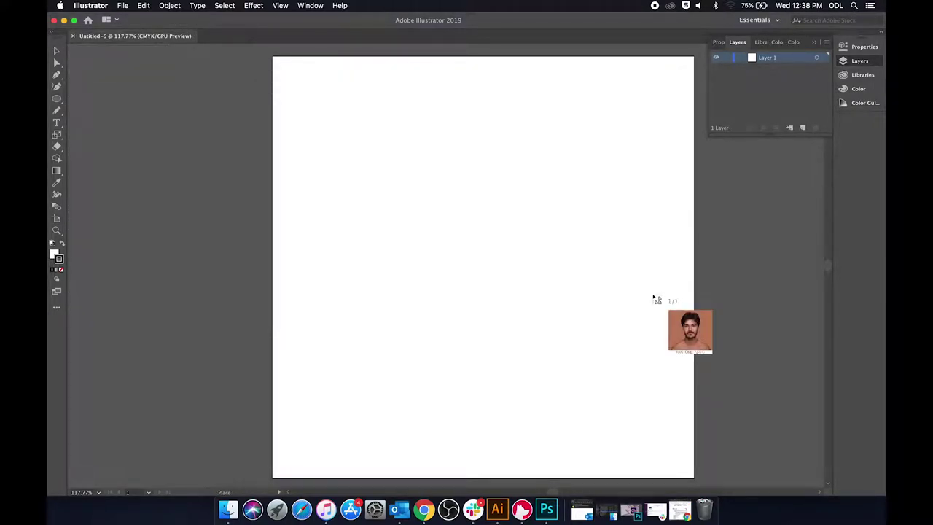
scroll(504, 336, down, 2)
scroll(505, 337, right, 2)
scroll(504, 337, down, 1)
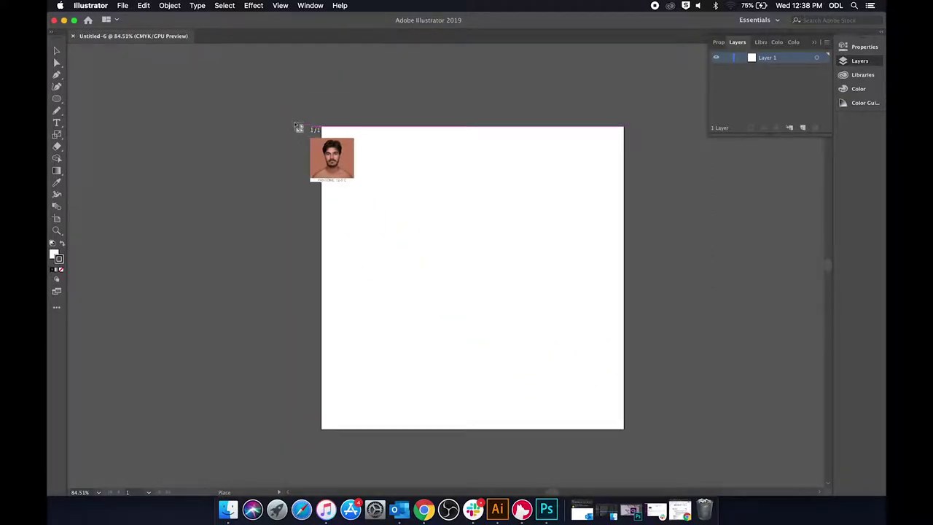
drag(292, 105, 738, 481)
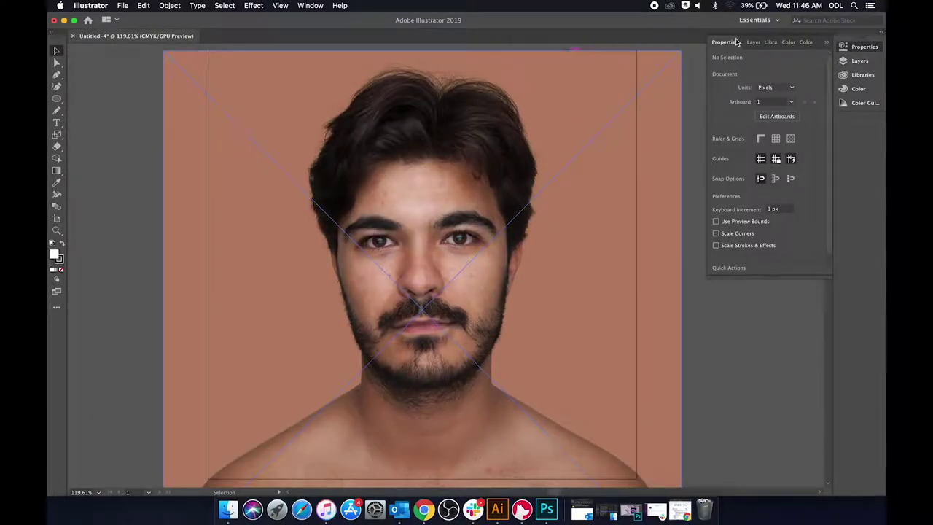
Add a new empty layer above the portrait's layer for the tracing.
click(738, 43)
click(801, 129)
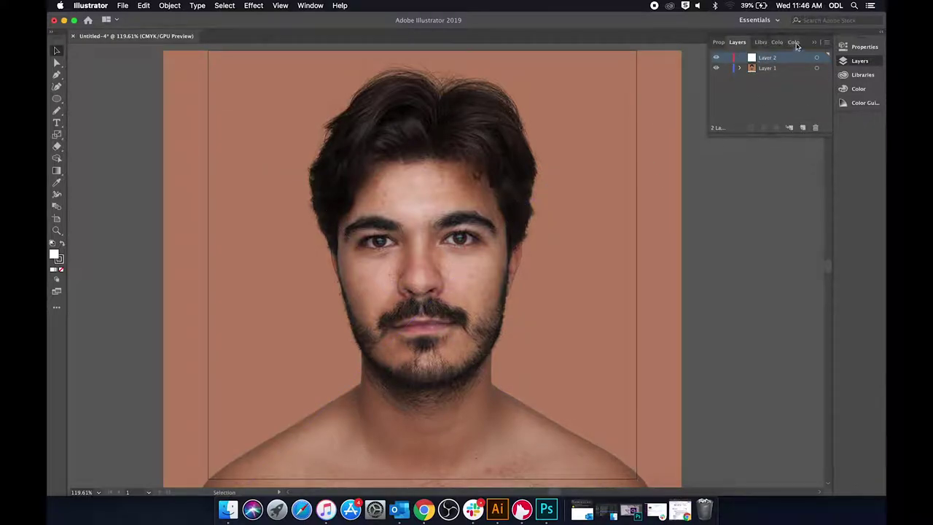
click(503, 248)
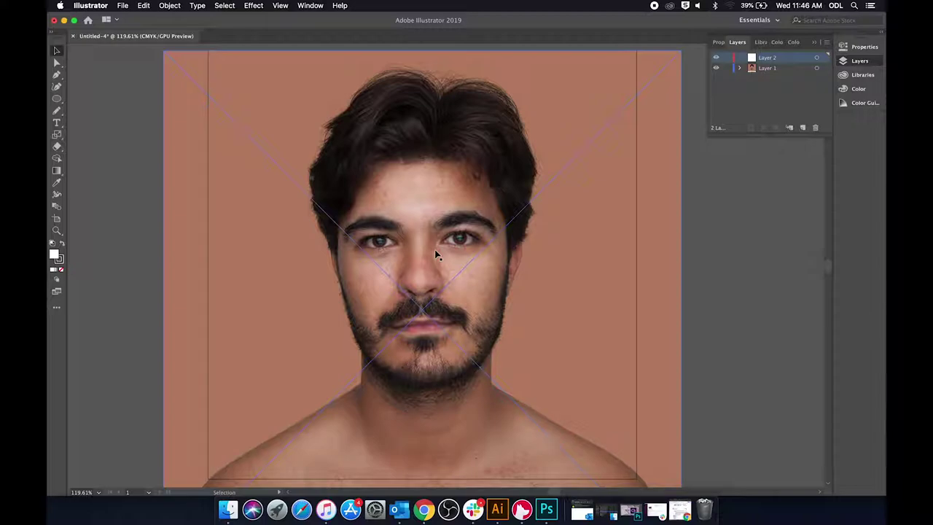
Draw an ellipse about 33 × 30 px just below the iris of the eye on the picture's right side.
scroll(425, 192, up, 3)
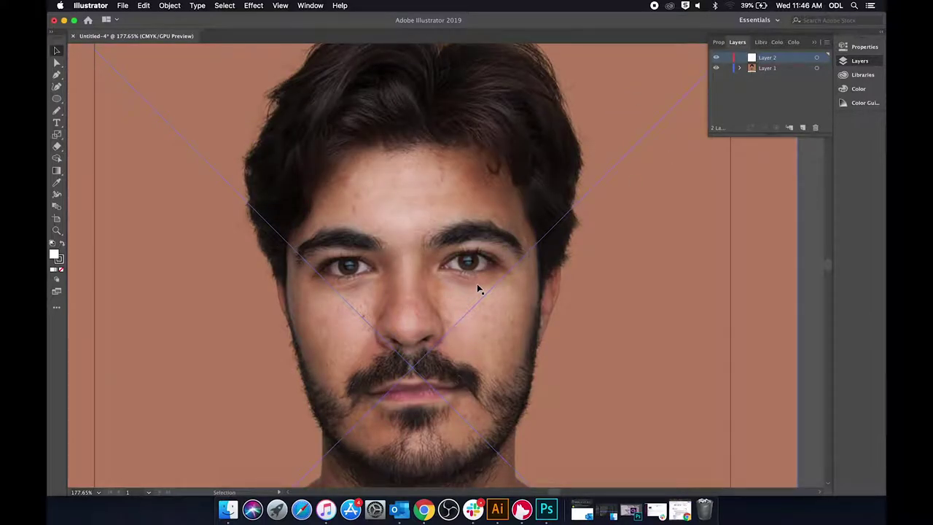
scroll(479, 287, up, 5)
key(l)
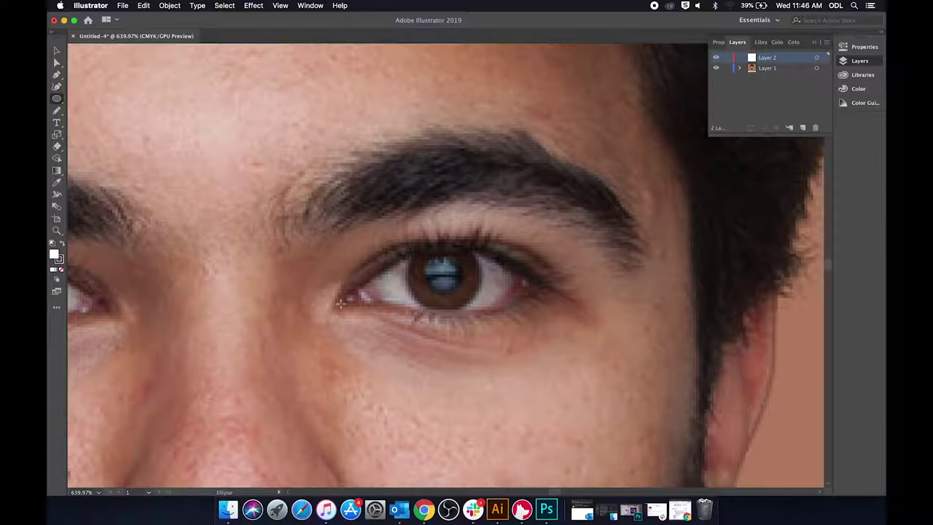
drag(350, 284, 539, 453)
Set the ellipse's stroke weight to 0.5 pt and its fill to none.
click(779, 166)
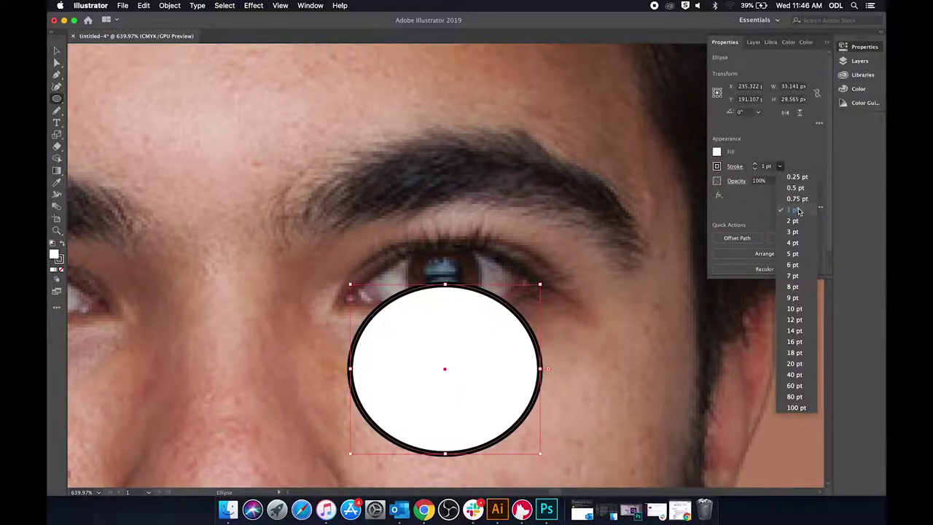
click(797, 199)
click(780, 167)
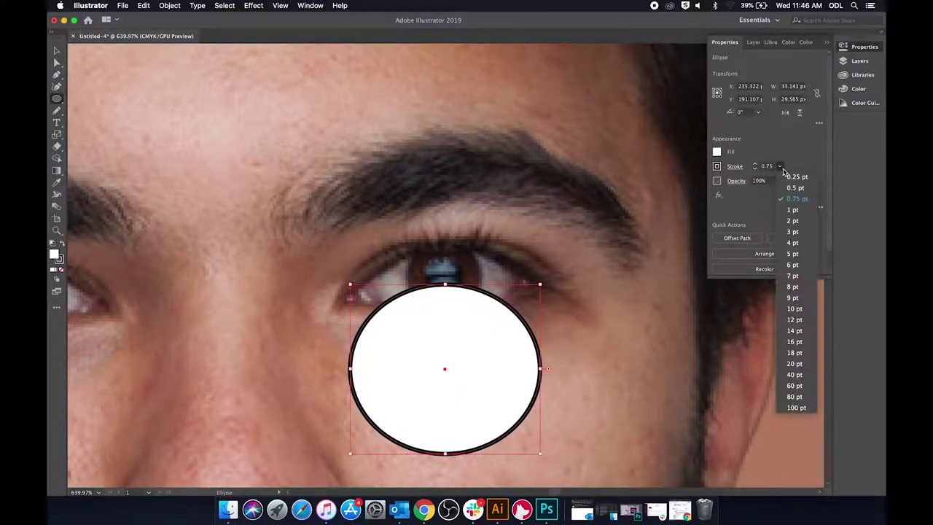
click(794, 186)
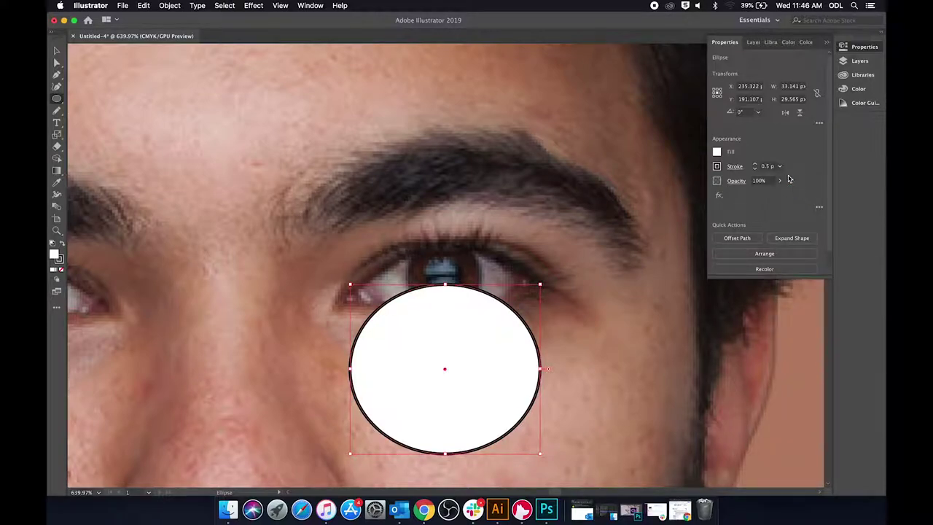
click(718, 152)
click(609, 189)
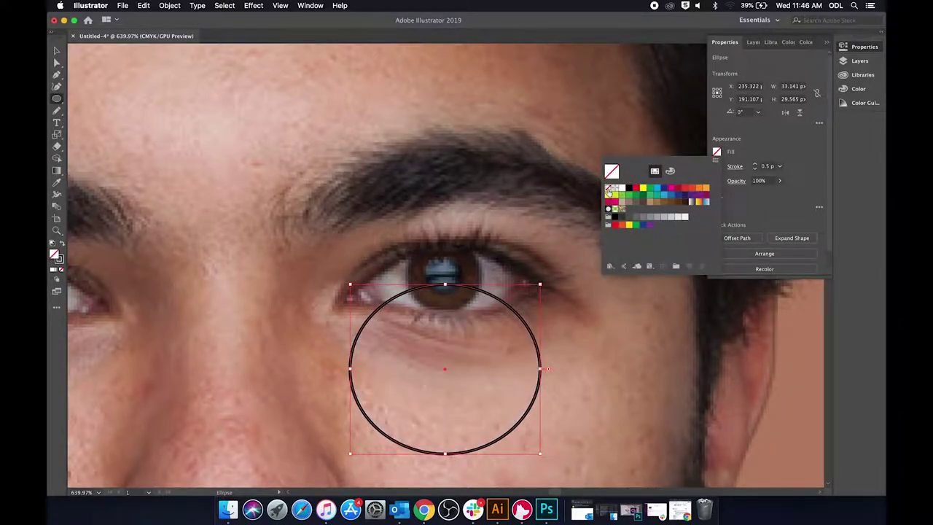
click(718, 153)
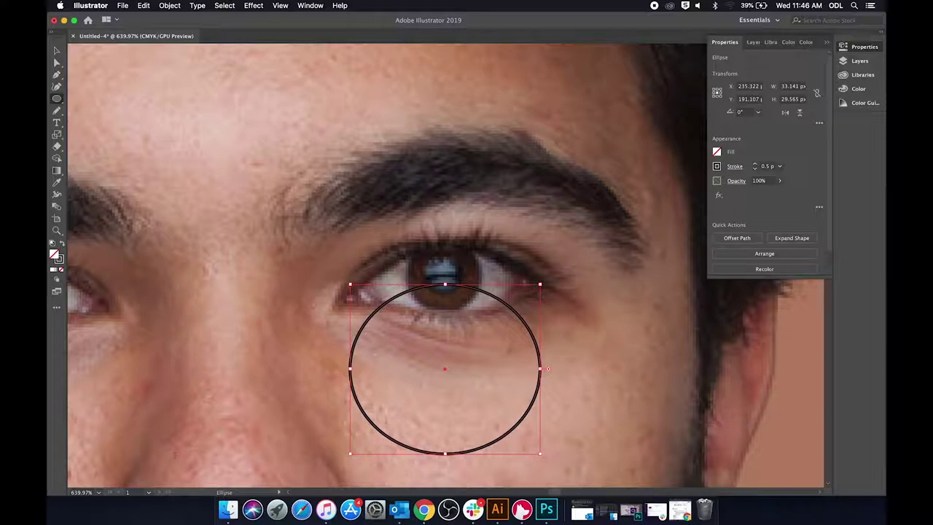
Move the ellipse up to follow the upper eyelid, widen it to about 37 px and slightly reduce its height.
click(55, 50)
drag(447, 372, 449, 330)
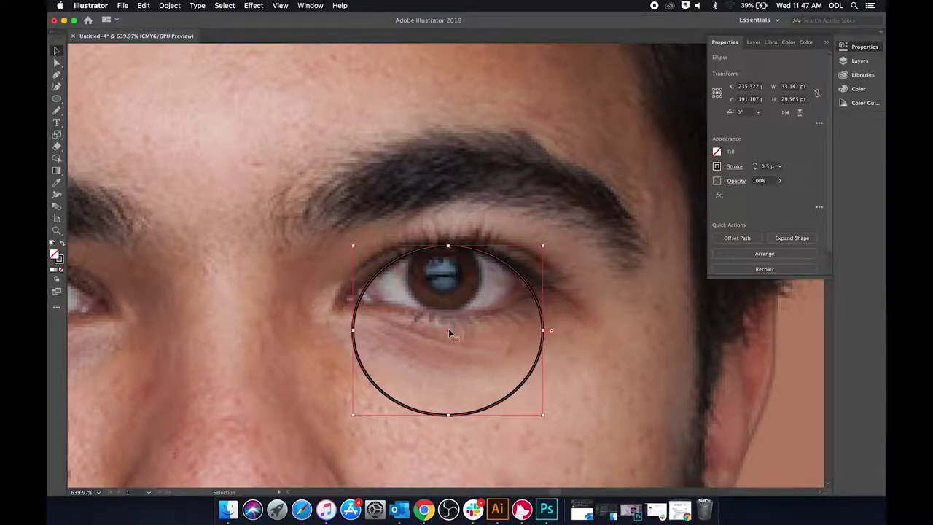
drag(543, 330, 556, 330)
drag(353, 330, 344, 328)
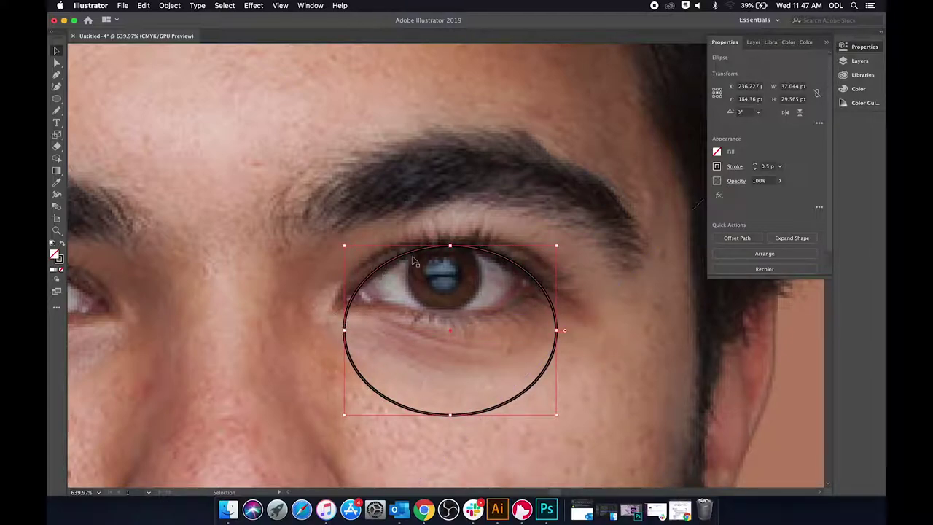
drag(450, 414, 450, 407)
click(634, 339)
Draw a second, wide and flat ellipse on Layer 2 whose lower edge follows the lower eyelid.
key(l)
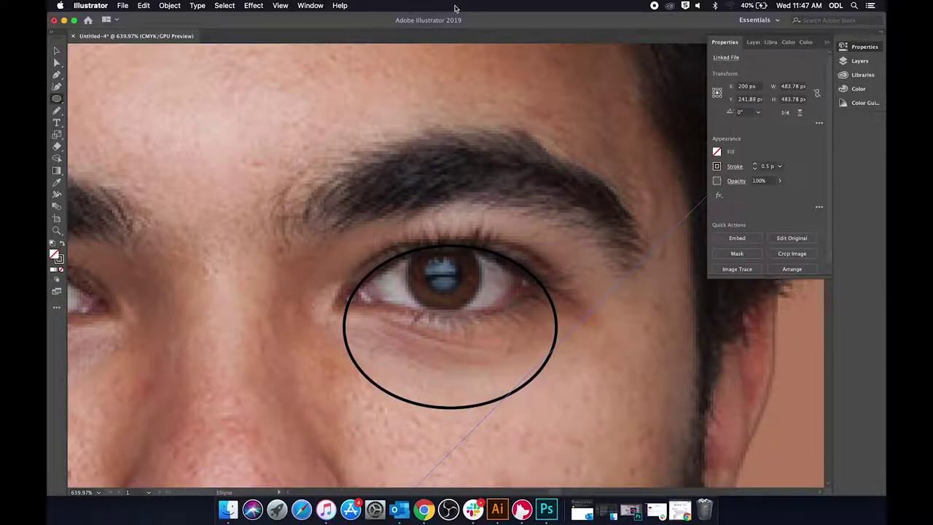
click(753, 42)
click(779, 59)
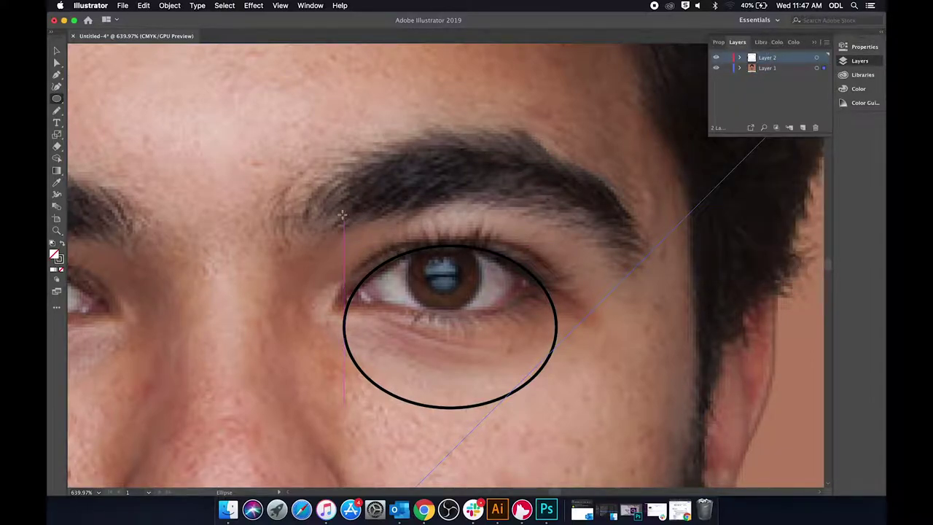
drag(329, 210, 561, 314)
key(v)
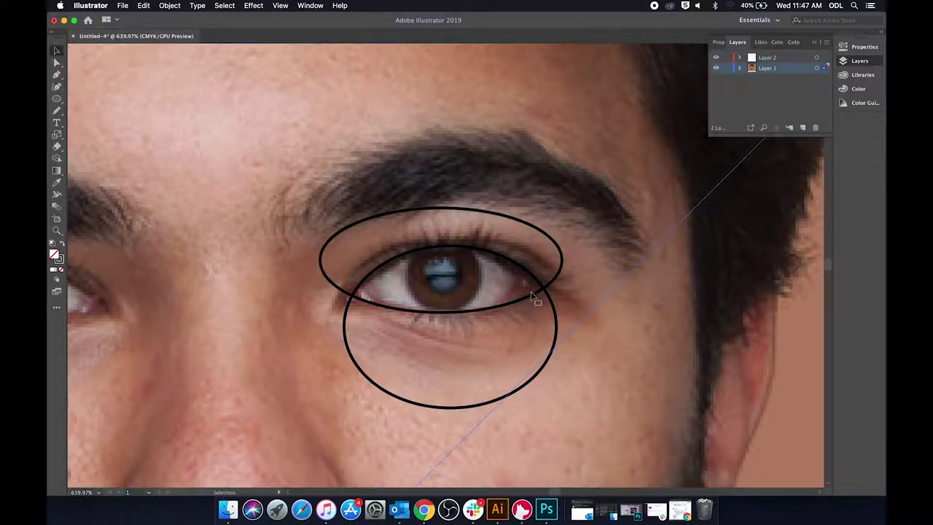
Draw a small ellipse around the iris on Layer 2 and adjust its width and position to match the iris.
click(758, 58)
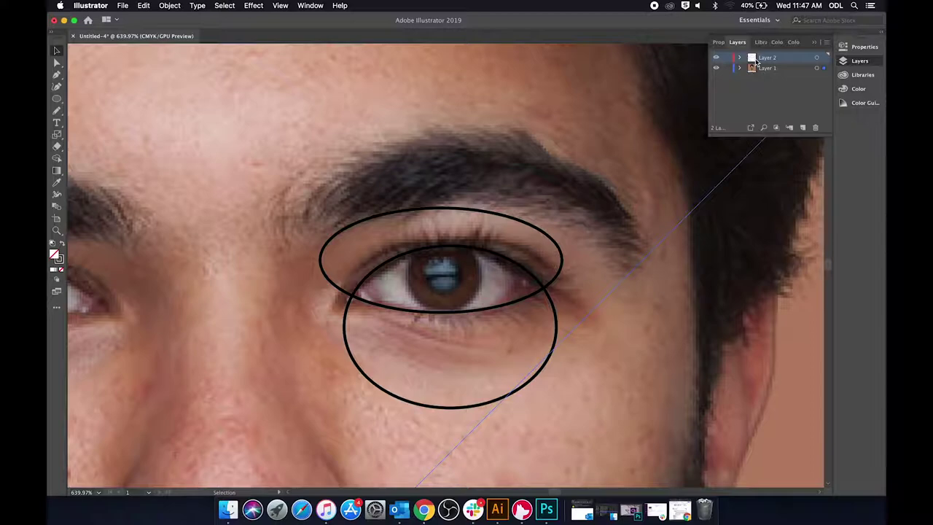
click(56, 99)
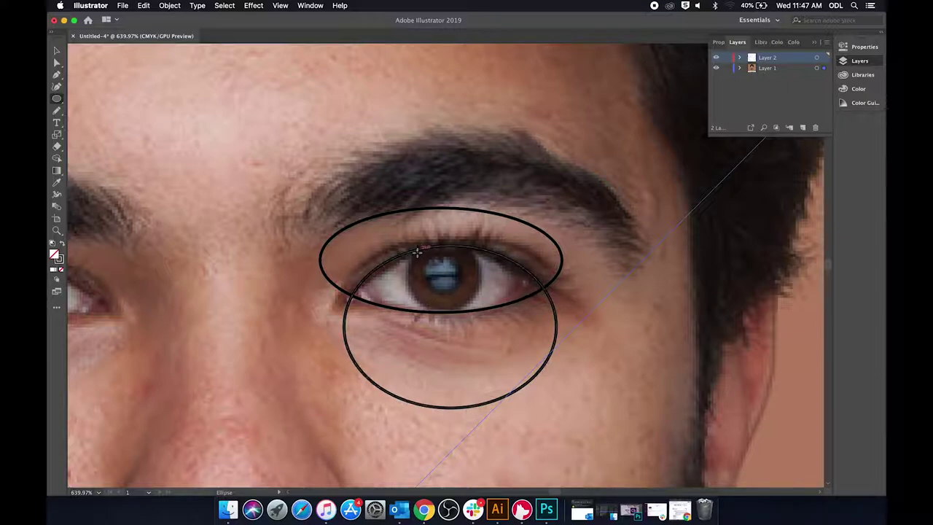
mouse_move(422, 242)
mouse_down()
mouse_move(469, 292)
mouse_move(507, 312)
mouse_up()
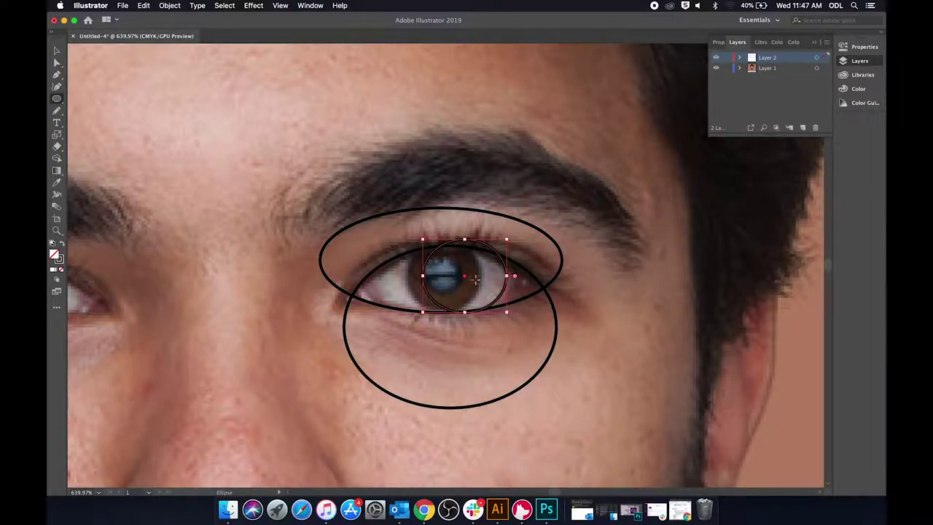
click(58, 49)
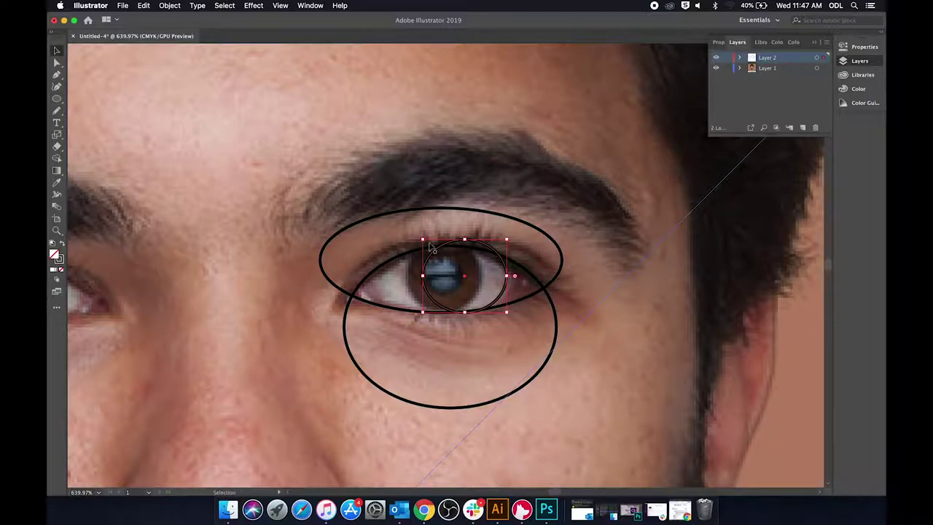
drag(453, 274, 482, 276)
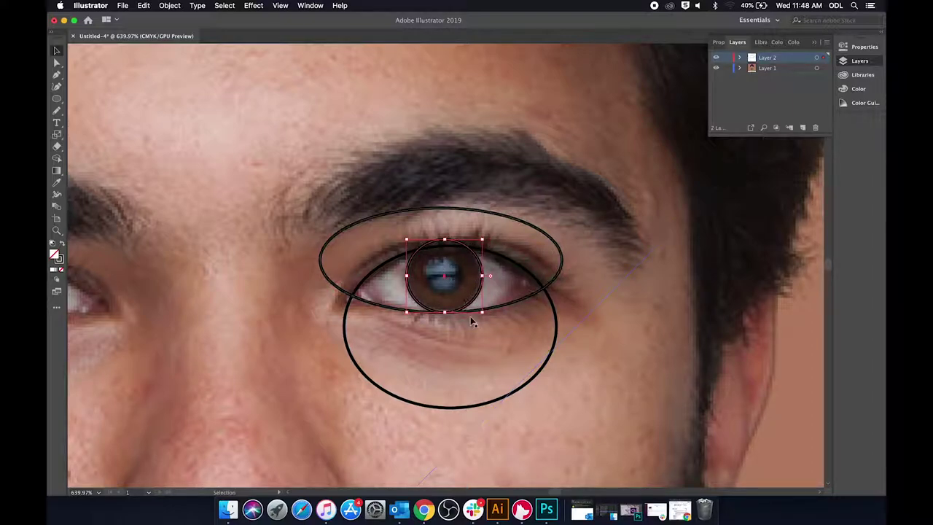
click(294, 146)
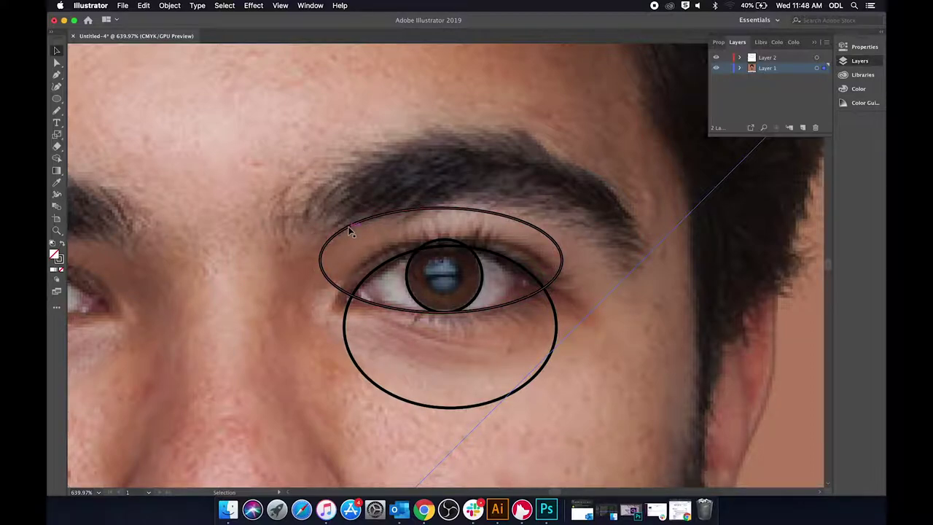
Trim the three overlapping ellipses with Shape Builder, removing the parts above and below the eye to leave the eye outline and iris.
click(430, 210)
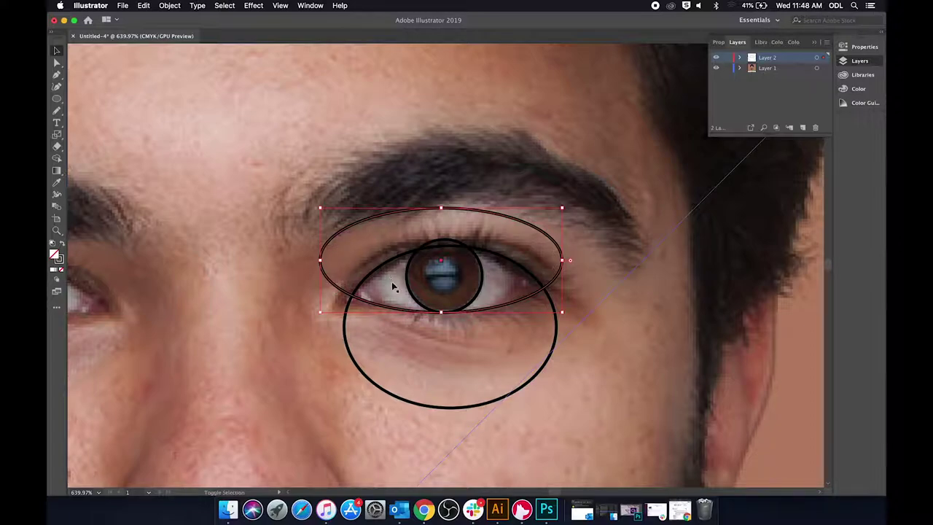
shift+click(386, 260)
shift+click(436, 243)
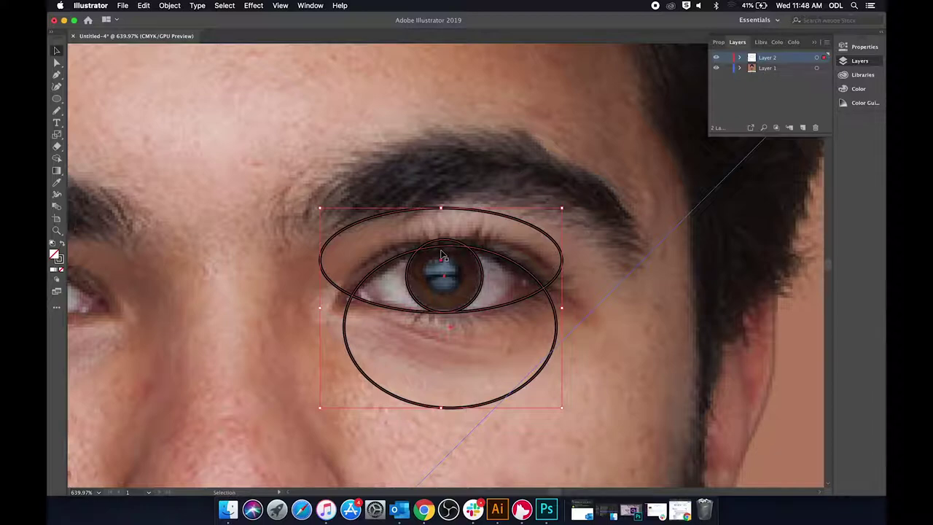
click(58, 159)
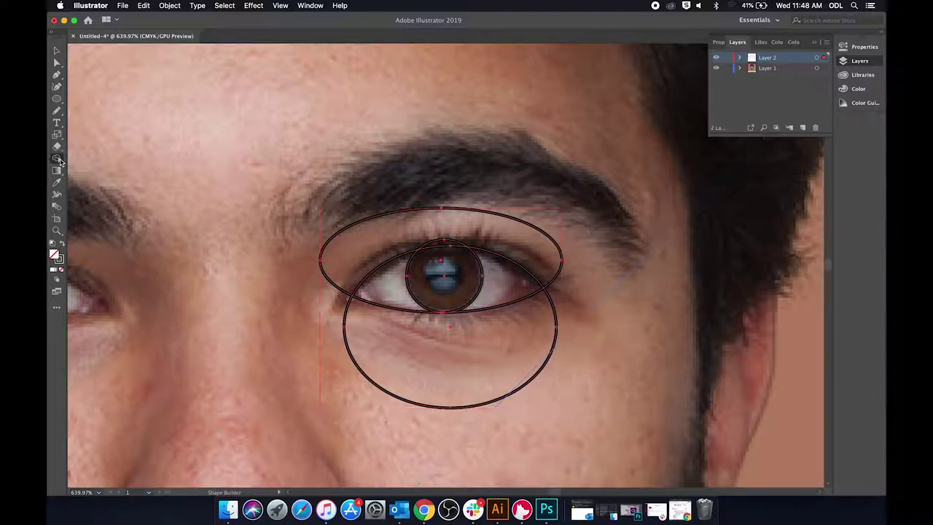
click(444, 242)
alt+click(445, 222)
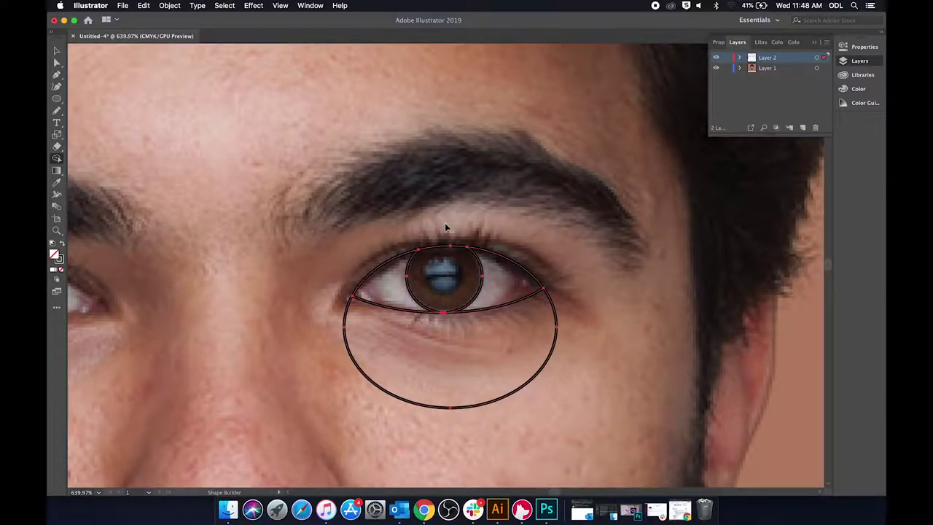
alt+click(468, 366)
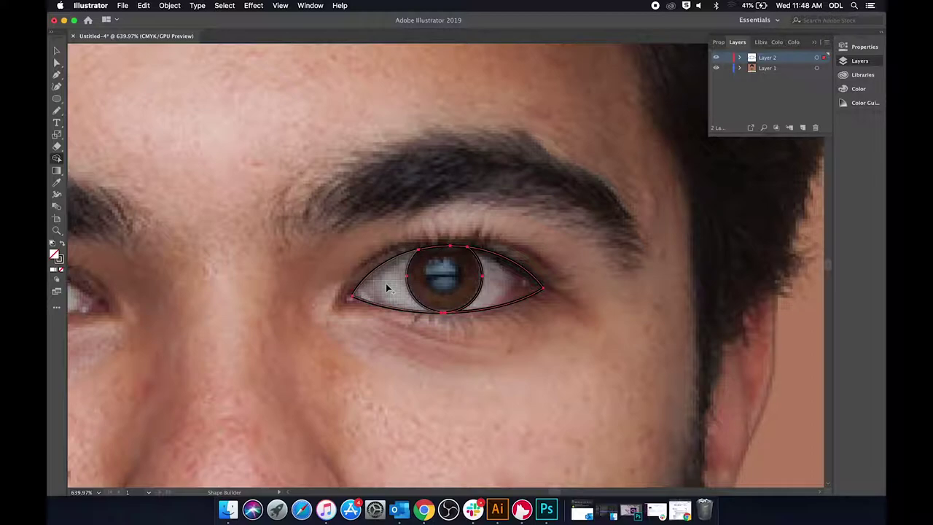
click(461, 277)
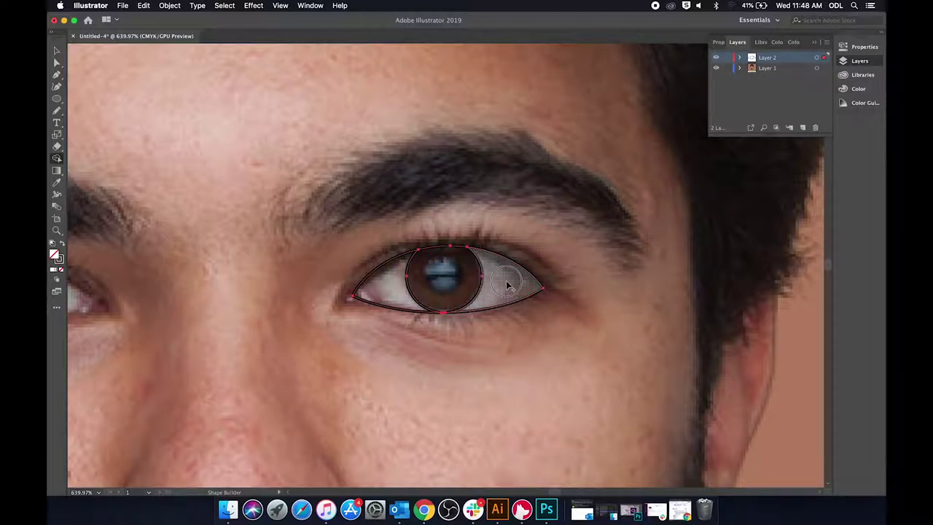
click(57, 50)
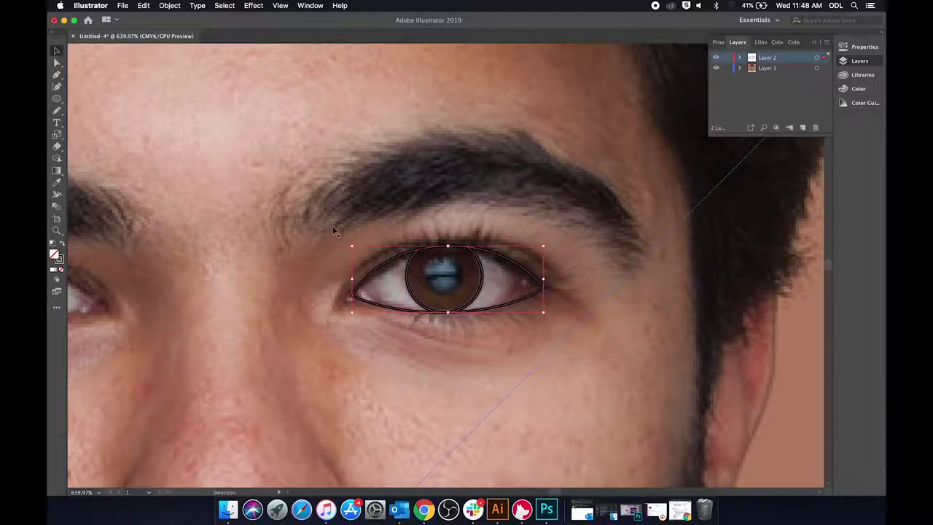
key(super+0)
click(591, 244)
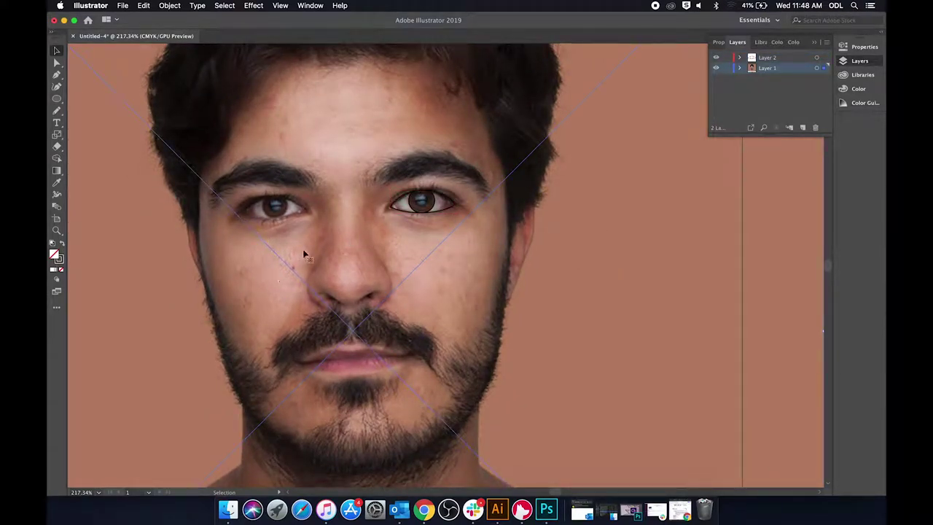
Draw an ellipse on Layer 2 over the untraced eye, raise it so its top edge follows the upper eyelid, and narrow it slightly.
scroll(248, 226, up, 5)
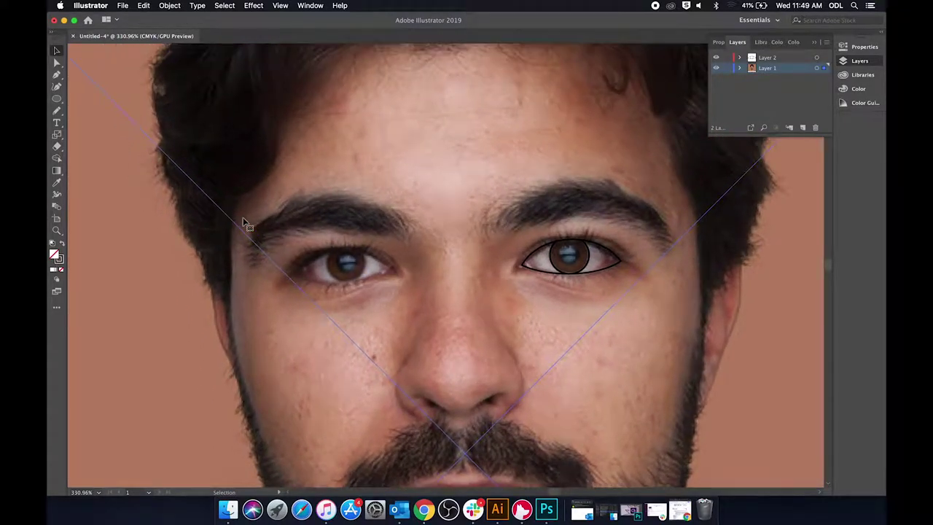
scroll(319, 252, up, 10)
click(57, 98)
drag(229, 304, 568, 406)
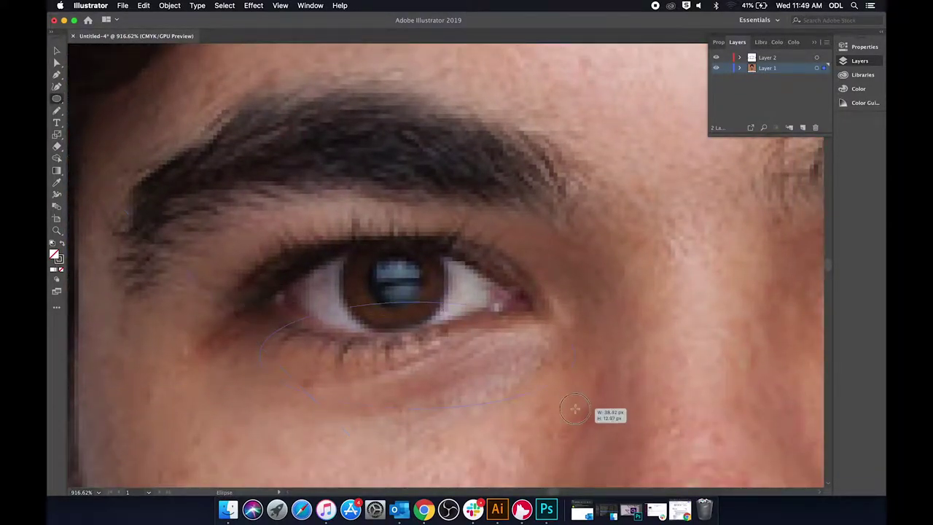
key(super+z)
click(768, 58)
drag(251, 305, 535, 460)
key(v)
drag(393, 383, 385, 324)
drag(244, 323, 258, 324)
Draw a second, wider and flatter ellipse on Layer 2 whose lower edge follows the same eye's lower eyelid.
key(l)
drag(241, 215, 539, 331)
key(v)
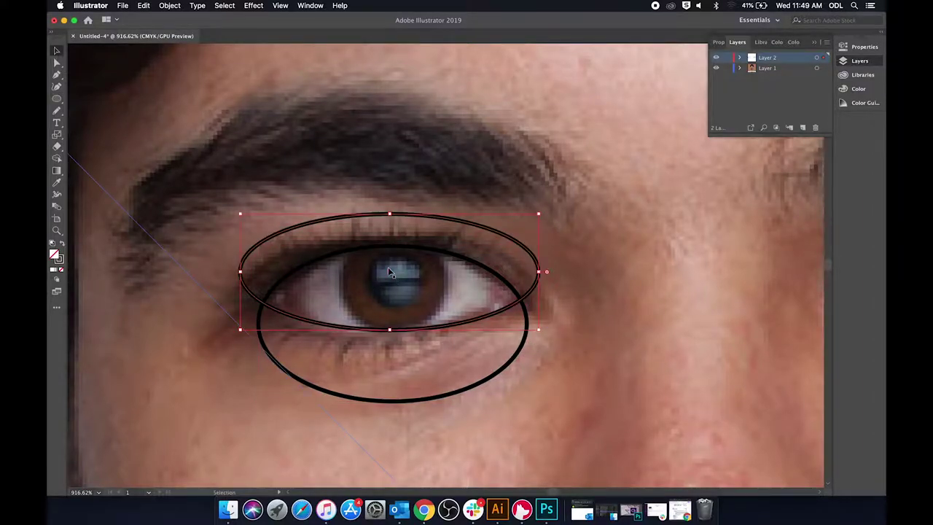
Draw a small ellipse around the iris of the same eye and move it to match the iris.
key(l)
drag(353, 229, 455, 325)
key(v)
drag(404, 277, 393, 283)
click(583, 236)
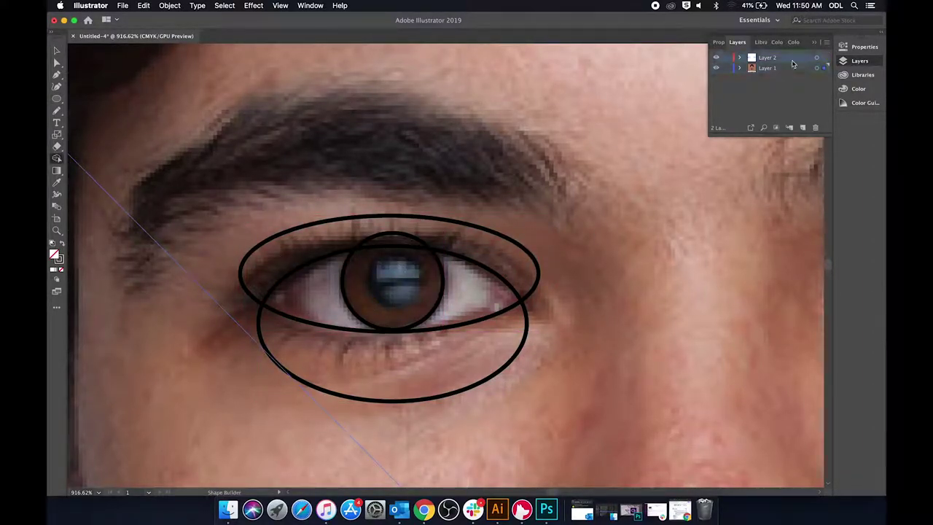
Trim the three overlapping ellipses with Shape Builder, removing the parts below and above the eye to leave the eye outline and iris.
click(358, 332)
shift+click(364, 324)
shift+click(409, 401)
key(shift+m)
alt+click(392, 366)
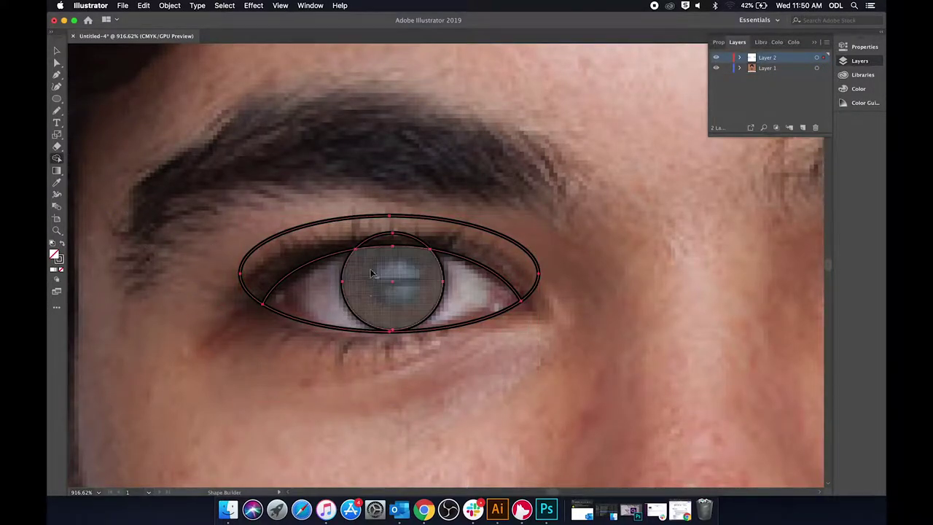
drag(377, 242, 362, 237)
key(v)
click(427, 182)
key(super+0)
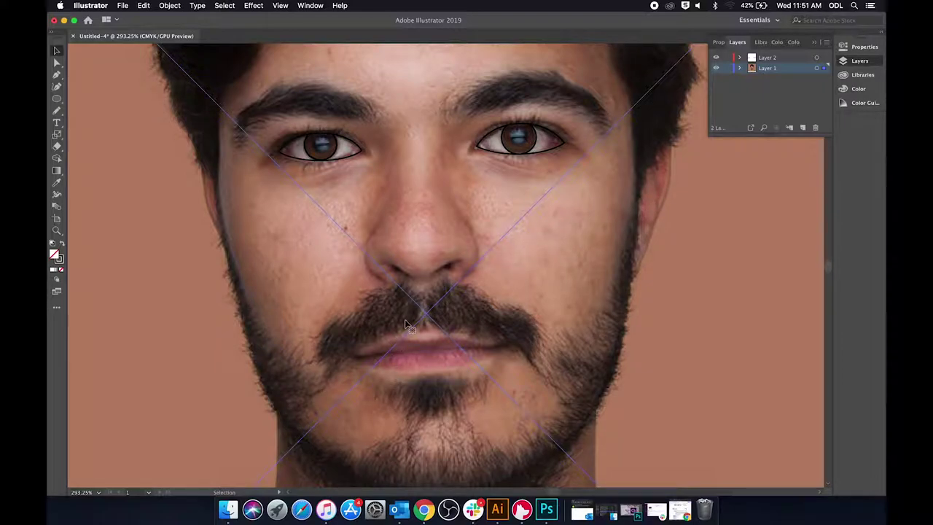
Trace the rounded nose tip together with one nostril as a closed Pencil outline on Layer 2.
scroll(417, 315, up, 2)
scroll(417, 316, up, 2)
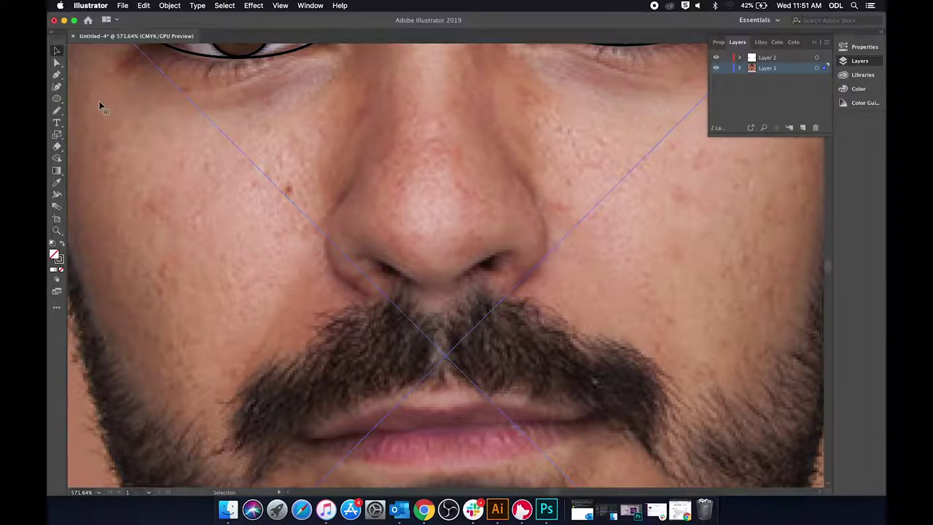
click(58, 113)
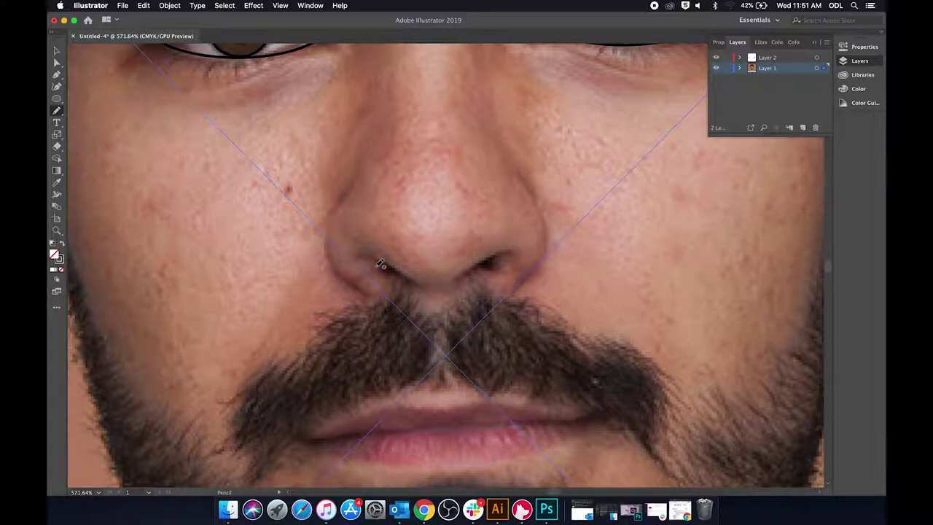
click(783, 59)
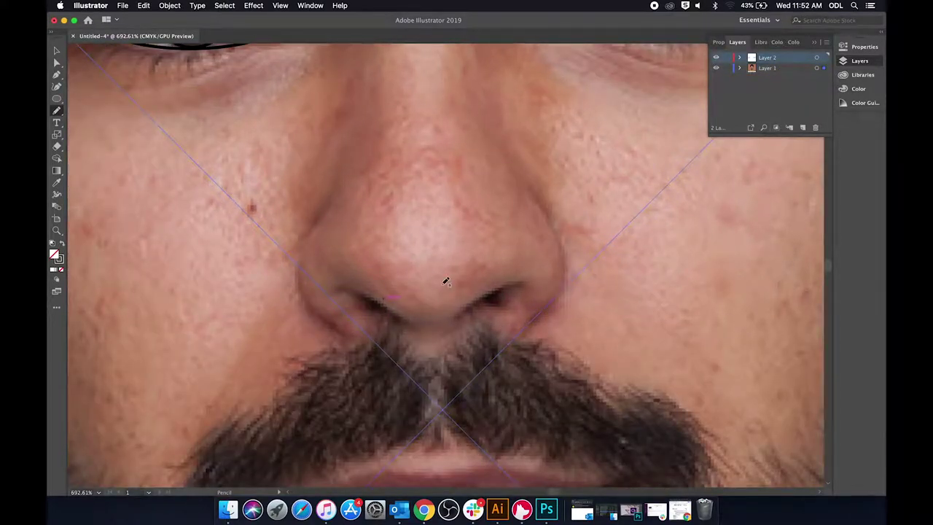
mouse_move(370, 296)
mouse_down()
mouse_move(413, 316)
mouse_move(451, 318)
mouse_move(511, 288)
mouse_move(509, 305)
mouse_move(488, 313)
mouse_move(487, 323)
mouse_move(510, 328)
mouse_move(557, 302)
mouse_move(558, 248)
mouse_up()
drag(549, 217, 539, 208)
mouse_move(478, 162)
mouse_down()
mouse_move(437, 160)
mouse_move(408, 177)
mouse_move(373, 231)
mouse_move(370, 287)
mouse_up()
Trace the other side of the nose, including its nostril and part of the bridge, as a Pencil outline and deselect it.
scroll(606, 237, down, 3)
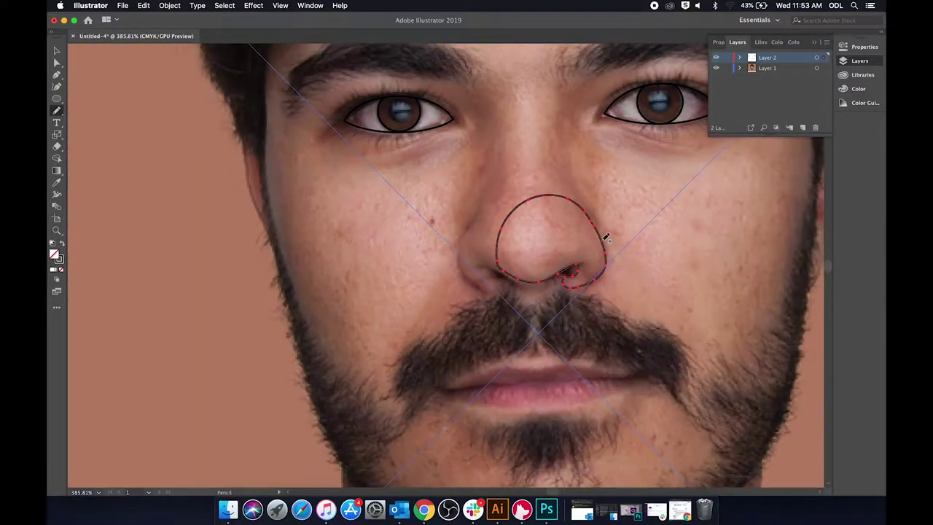
mouse_move(502, 273)
mouse_down()
mouse_move(490, 158)
mouse_move(471, 230)
mouse_move(507, 275)
mouse_up()
click(57, 51)
click(678, 320)
Trace the upper lip as a closed Pencil outline on Layer 2, undoing a first uneven stroke along its upper edge.
scroll(677, 319, down, 4)
scroll(531, 277, up, 2)
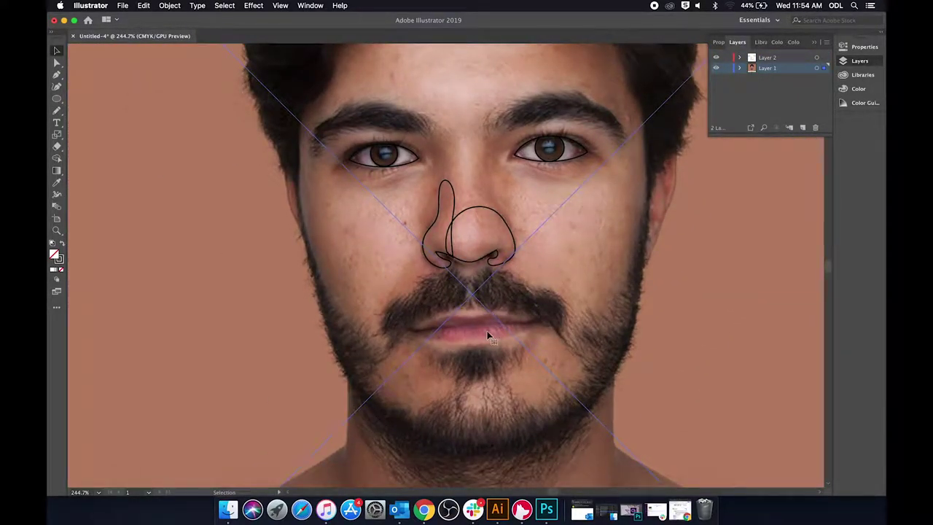
scroll(488, 336, up, 2)
scroll(489, 335, up, 3)
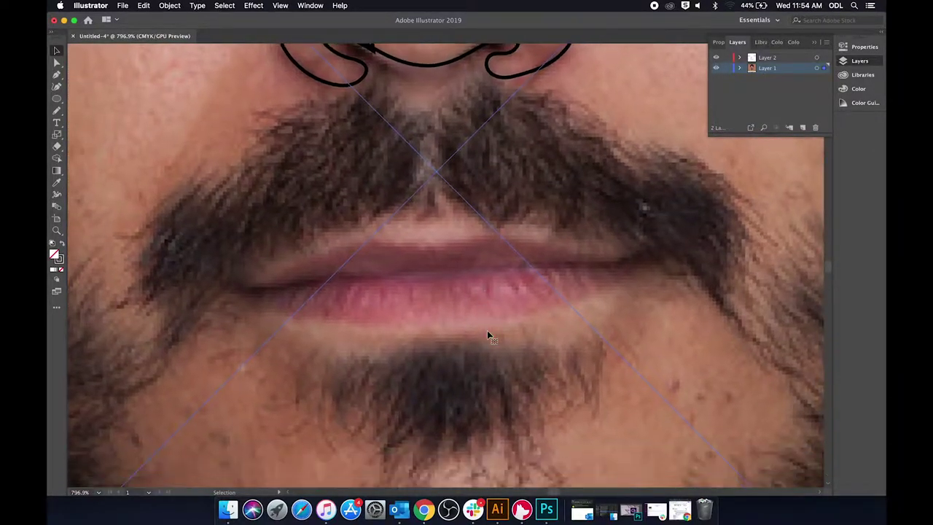
scroll(487, 330, down, 1)
mouse_move(254, 275)
mouse_down()
mouse_move(460, 238)
mouse_move(471, 226)
mouse_up()
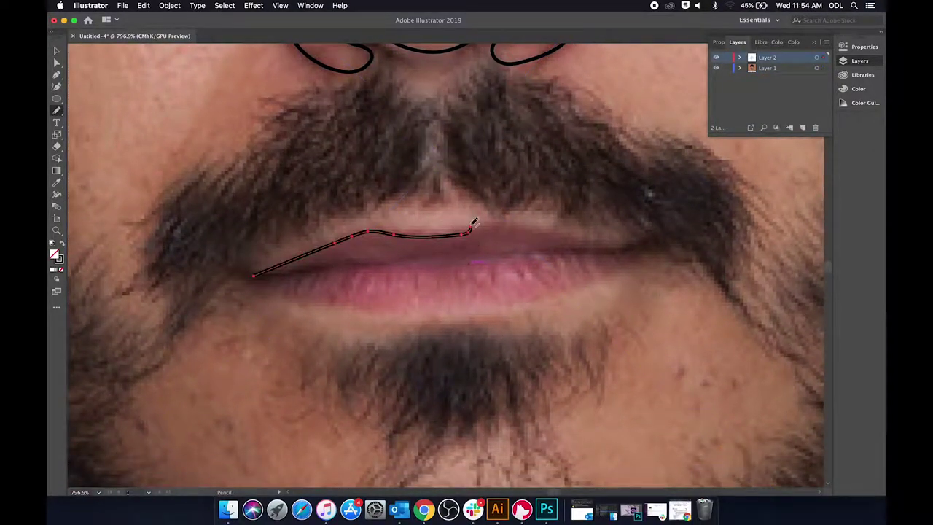
key(super+z)
scroll(374, 285, down, 2)
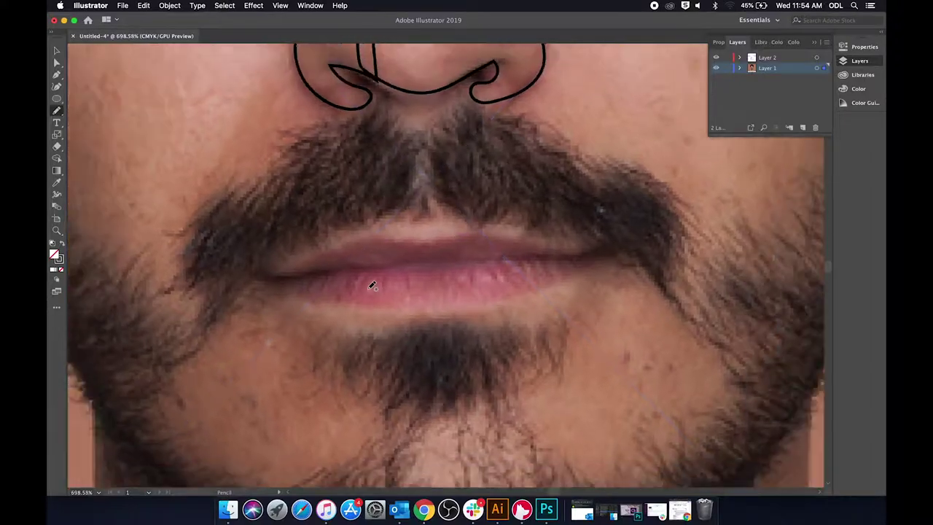
mouse_move(302, 274)
mouse_down()
mouse_move(463, 270)
mouse_move(481, 259)
mouse_move(323, 266)
mouse_up()
Lower the middle anchor of the upper lip's top edge to form a dip, and extend the lip's right-hand corner point outward.
key(a)
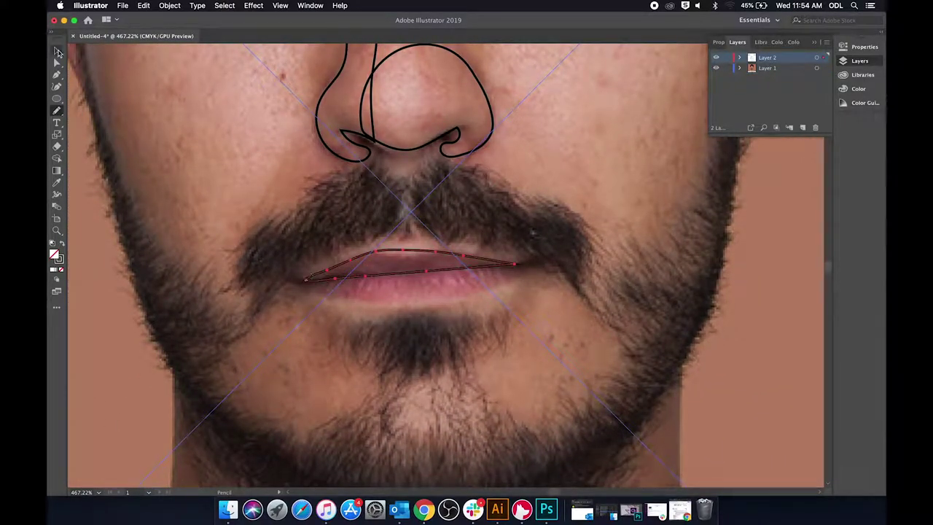
scroll(460, 326, down, 3)
scroll(461, 326, up, 2)
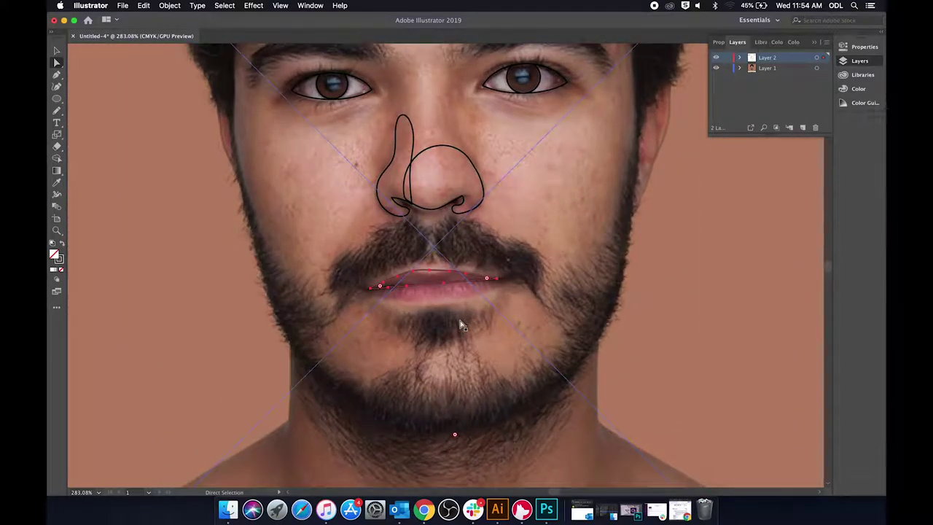
scroll(461, 326, up, 3)
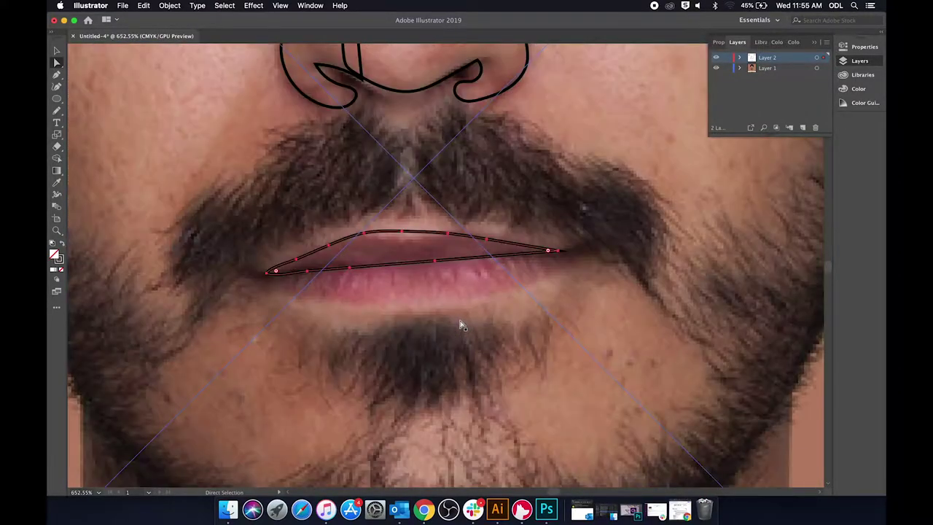
drag(404, 236, 404, 241)
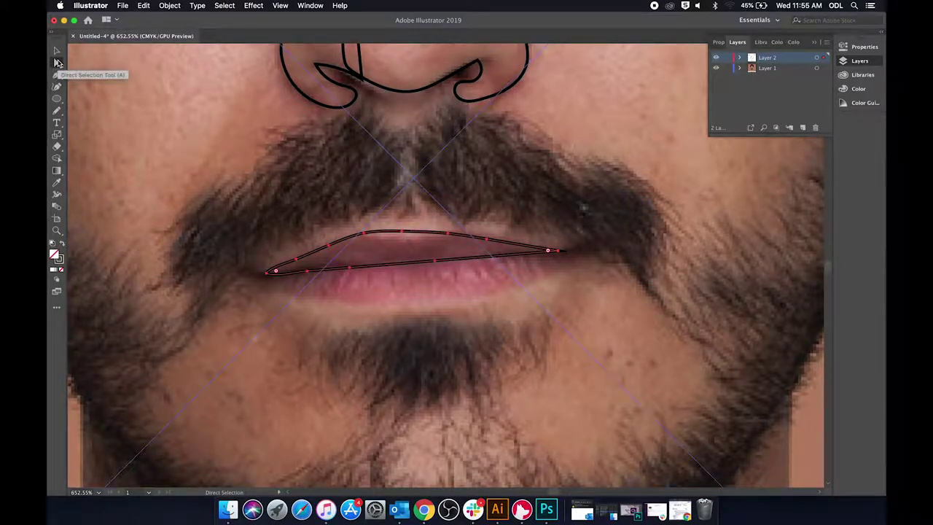
click(58, 62)
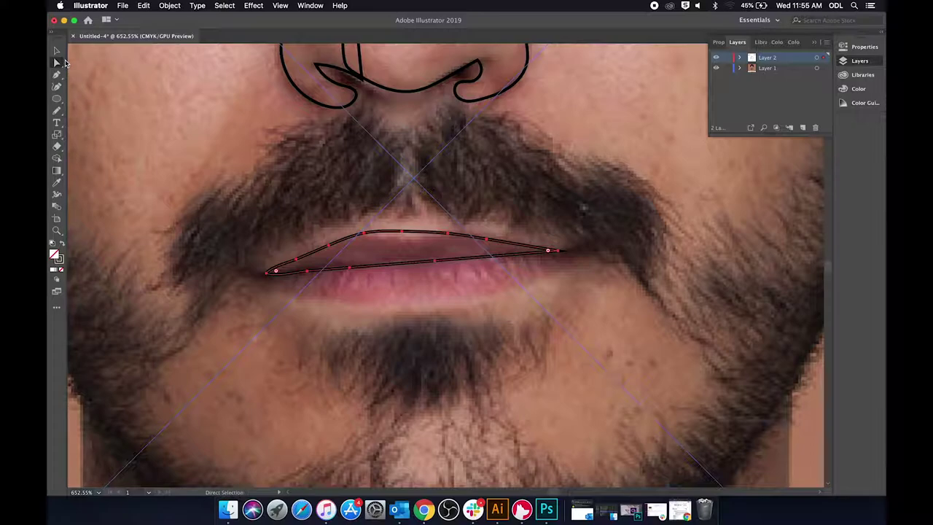
click(404, 234)
drag(404, 235, 404, 239)
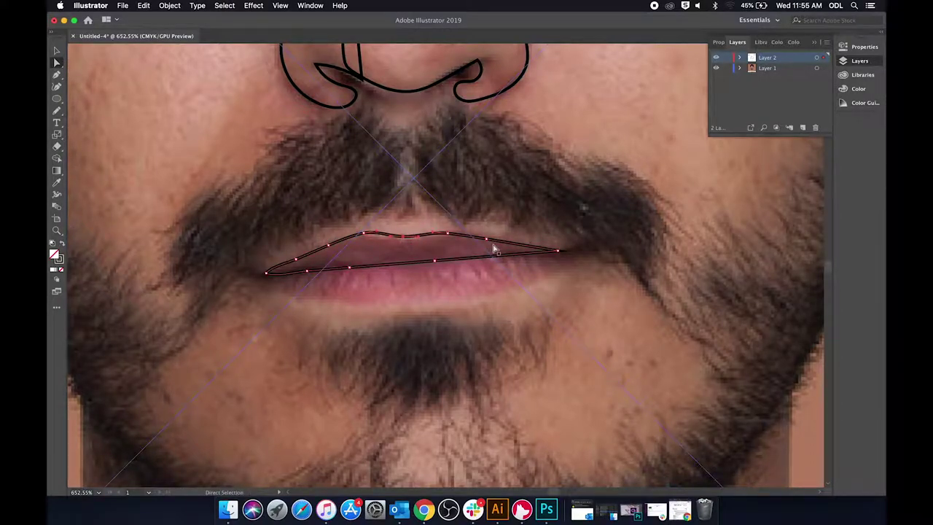
drag(559, 252, 568, 255)
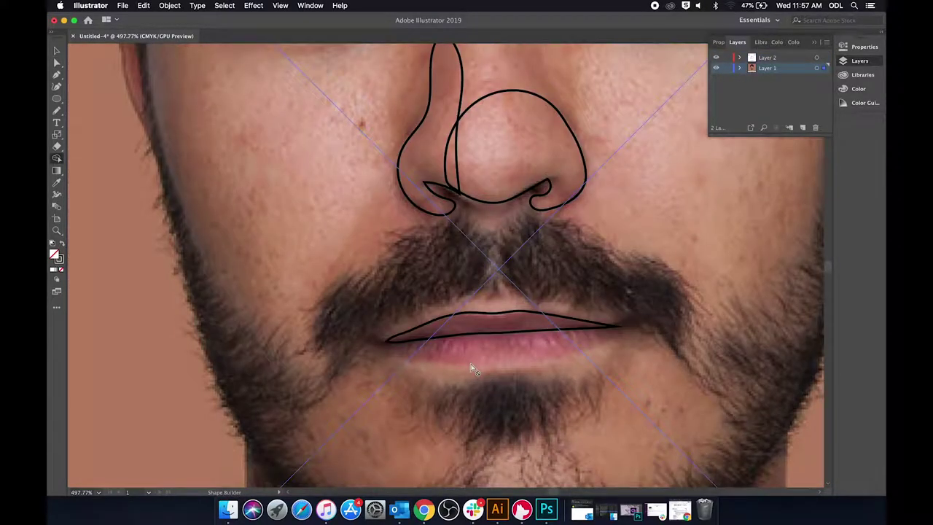
Draw a Pencil curve on Layer 2 along the lower lip's bottom edge, with both ends crossing the upper lip's corners.
scroll(481, 364, up, 5)
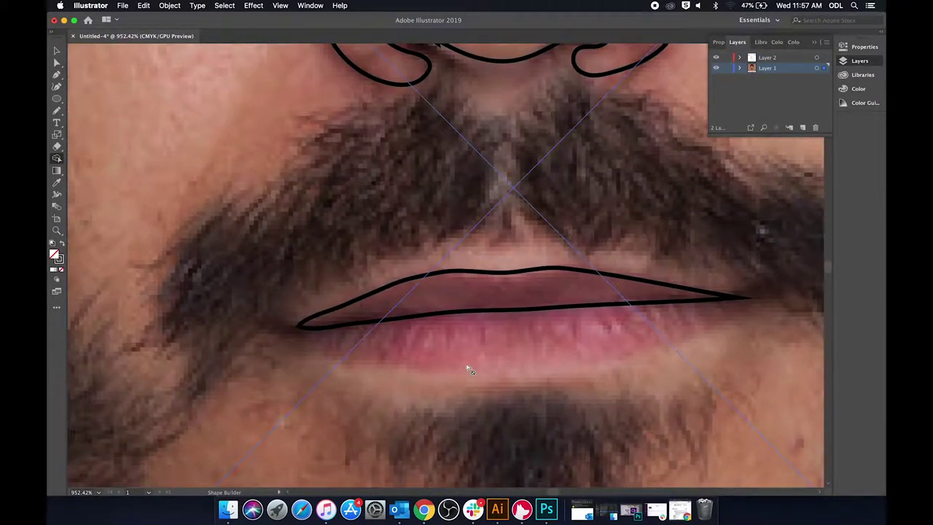
click(57, 112)
mouse_move(299, 325)
mouse_down()
mouse_move(362, 356)
mouse_move(437, 363)
mouse_up()
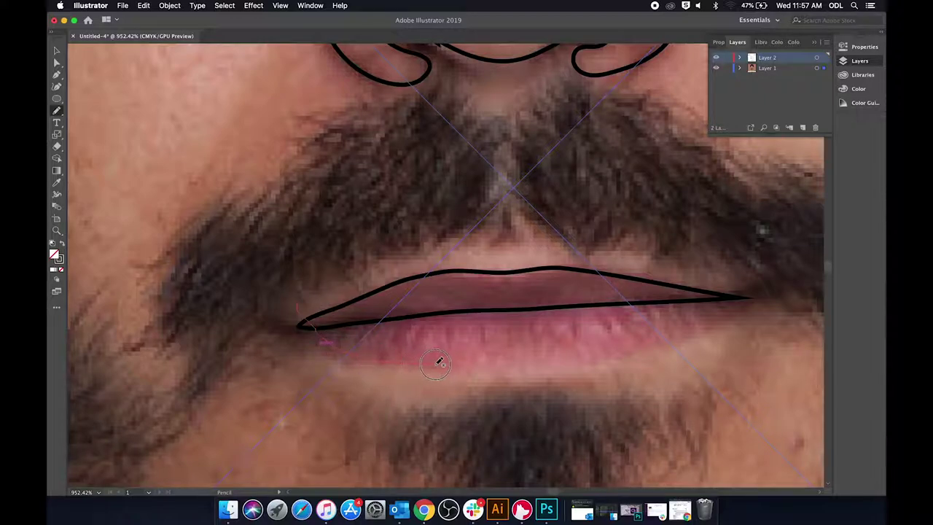
drag(508, 361, 533, 361)
mouse_move(631, 363)
mouse_down()
mouse_move(700, 327)
mouse_move(754, 255)
mouse_up()
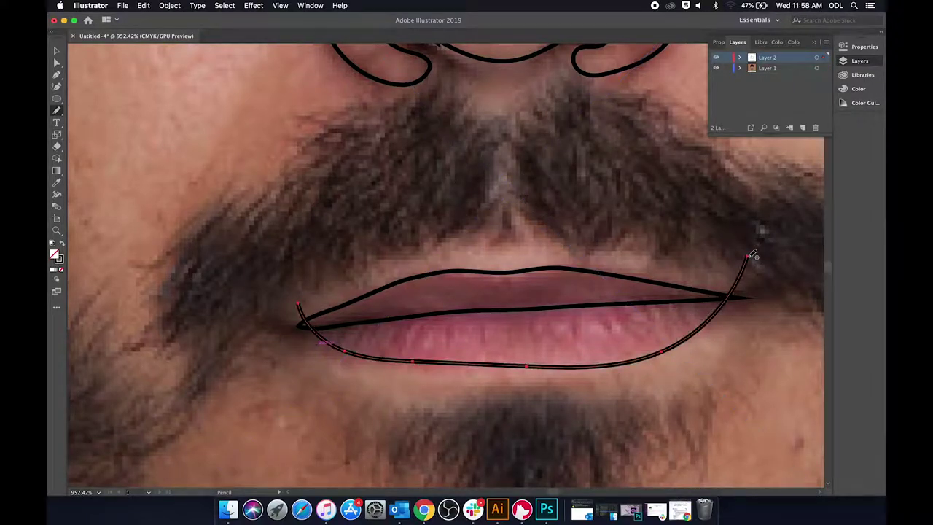
Select the upper lip outline and the lower curve, and form the lower lip as a shape with Shape Builder.
click(57, 158)
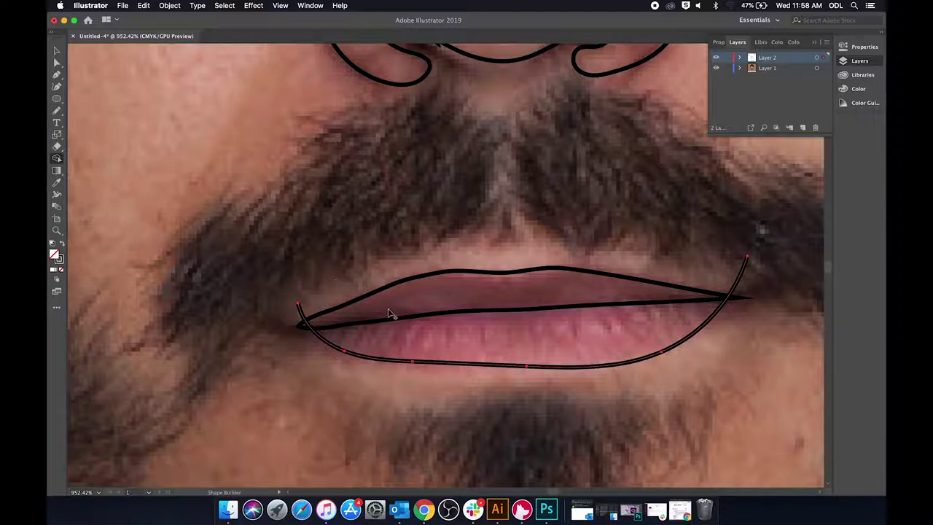
scroll(459, 359, up, 3)
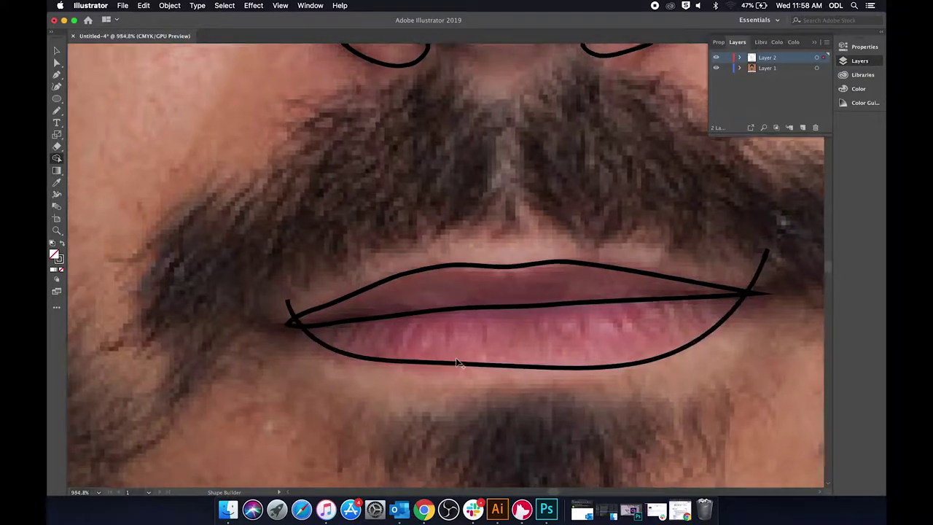
key(v)
click(419, 276)
shift+click(427, 282)
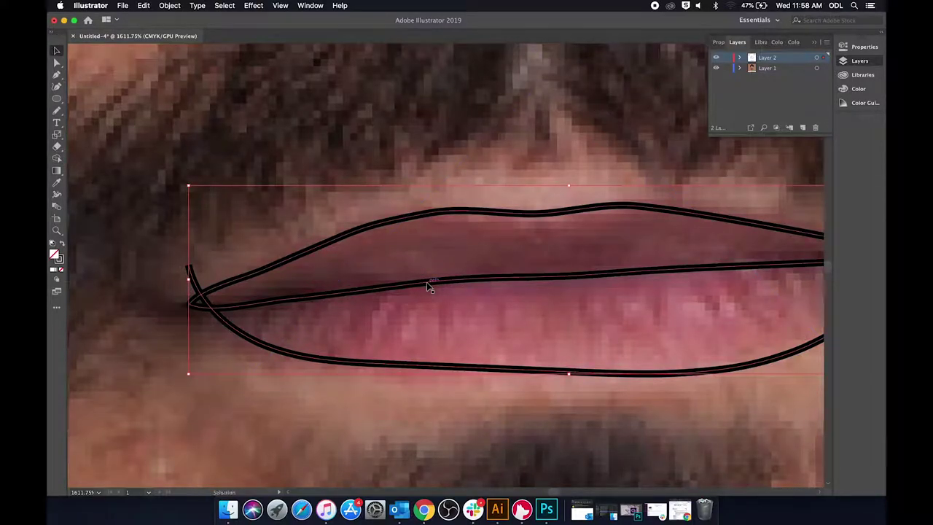
click(58, 157)
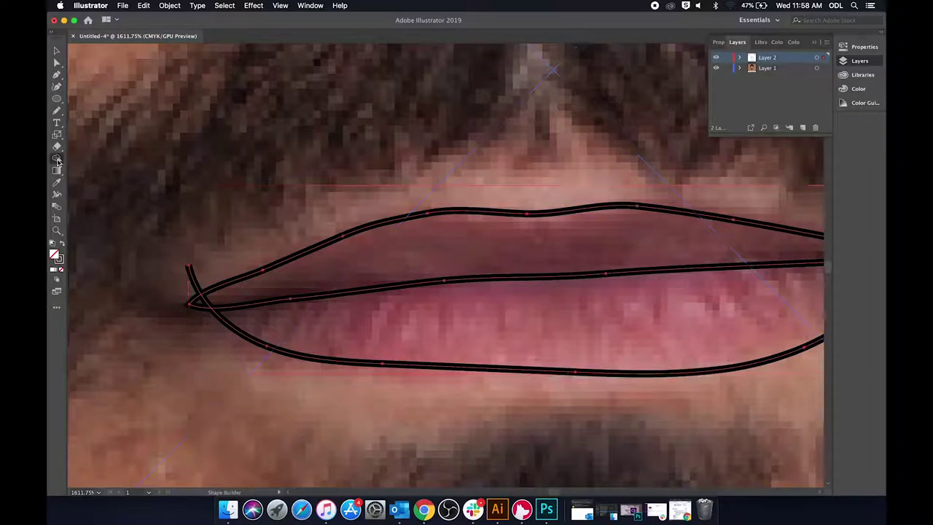
click(446, 343)
Delete the leftover ends of the lower lip curve that stick out at both mouth corners.
click(57, 51)
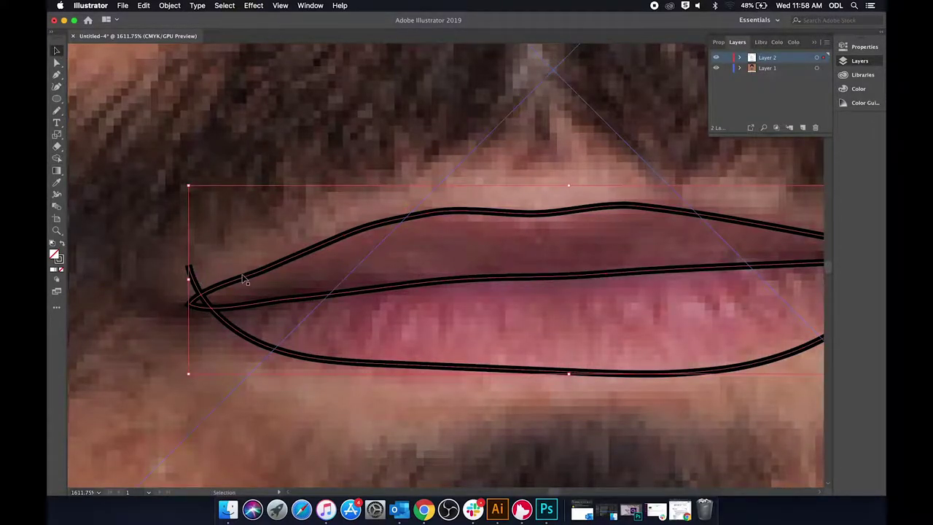
click(266, 297)
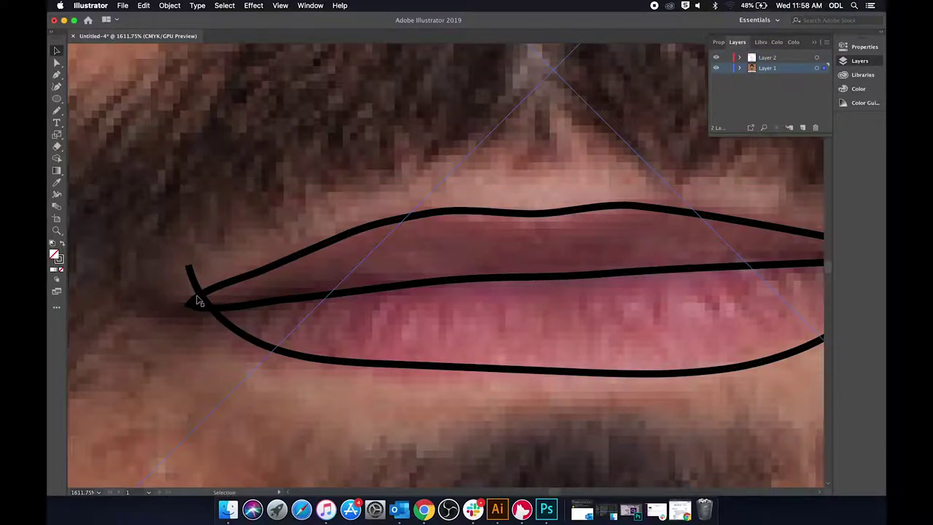
click(207, 305)
key(Delete)
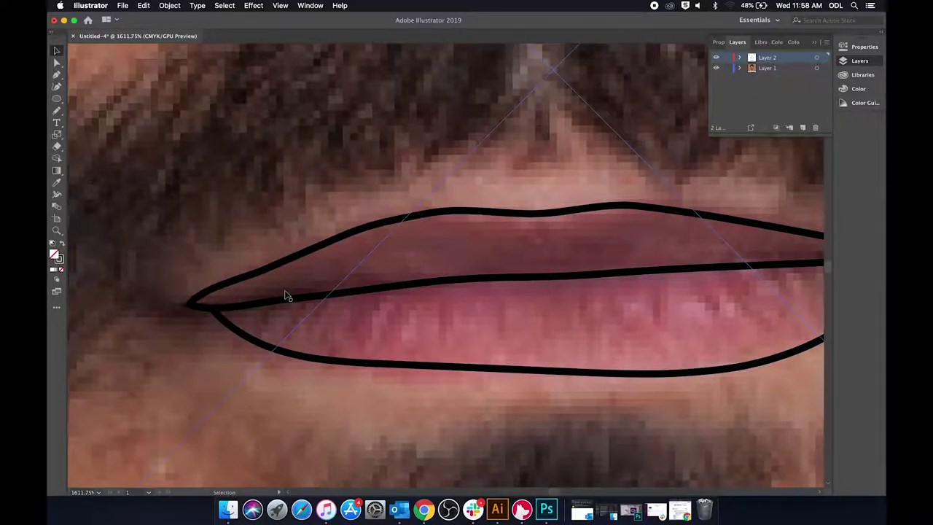
scroll(541, 263, right, 5)
click(697, 210)
key(Delete)
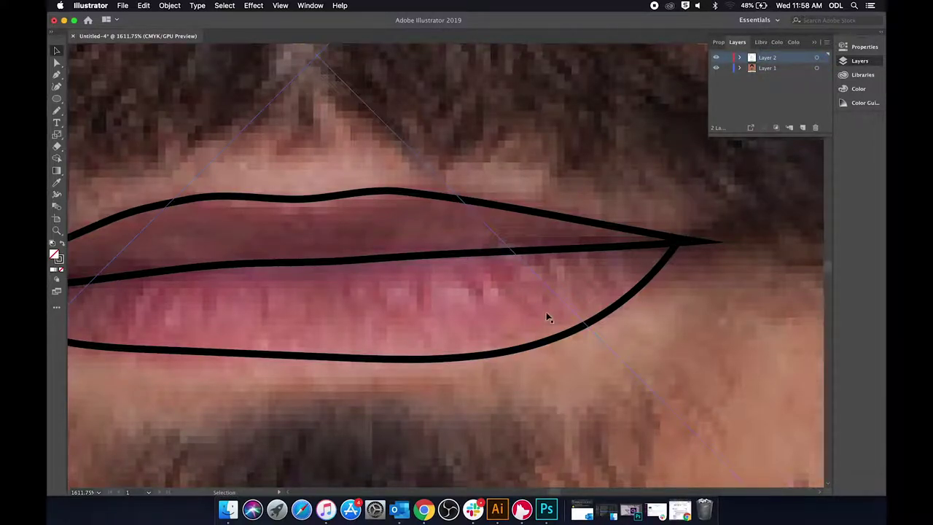
Pull the lower lip's bottom edge slightly downward with Direct Selection to follow the lip in the photo.
scroll(547, 316, down, 5)
click(525, 333)
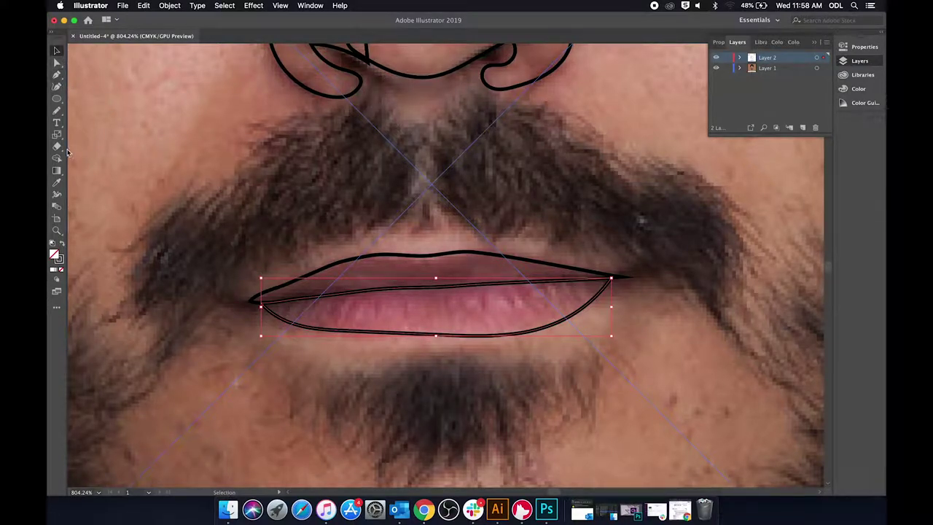
click(58, 63)
scroll(372, 351, up, 4)
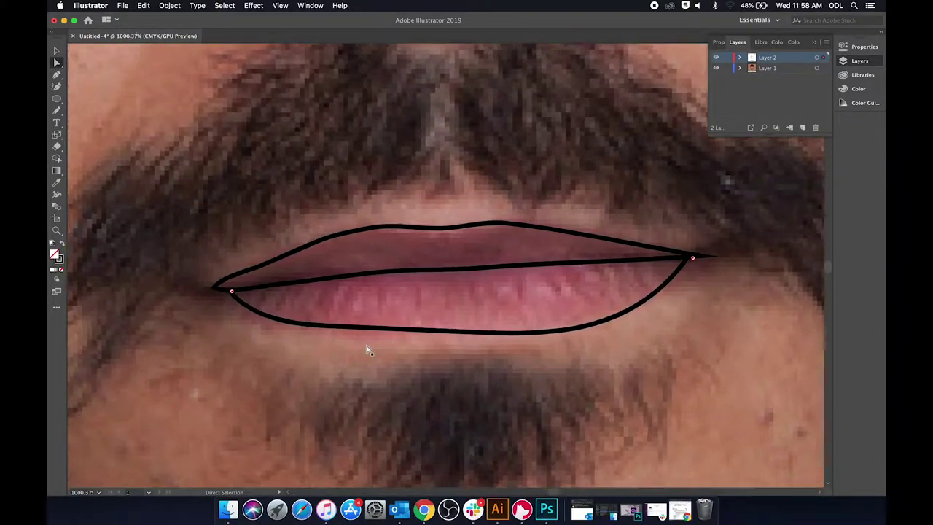
drag(331, 320, 332, 331)
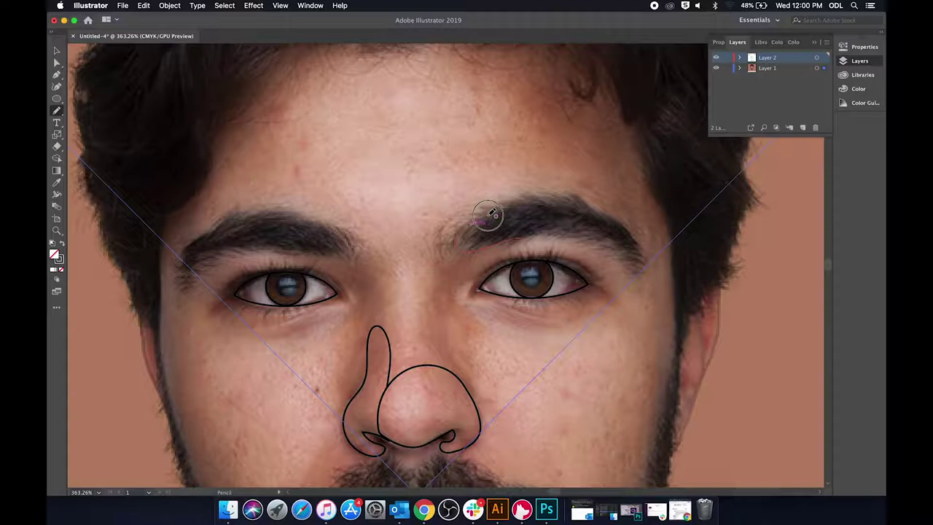
Outline both eyebrows with closed Pencil shapes on Layer 2, following their edges in the photo.
mouse_move(488, 215)
mouse_down()
mouse_move(546, 202)
mouse_move(603, 211)
mouse_move(459, 246)
mouse_up()
mouse_move(182, 271)
mouse_down()
mouse_move(218, 225)
mouse_move(309, 248)
mouse_move(183, 274)
mouse_up()
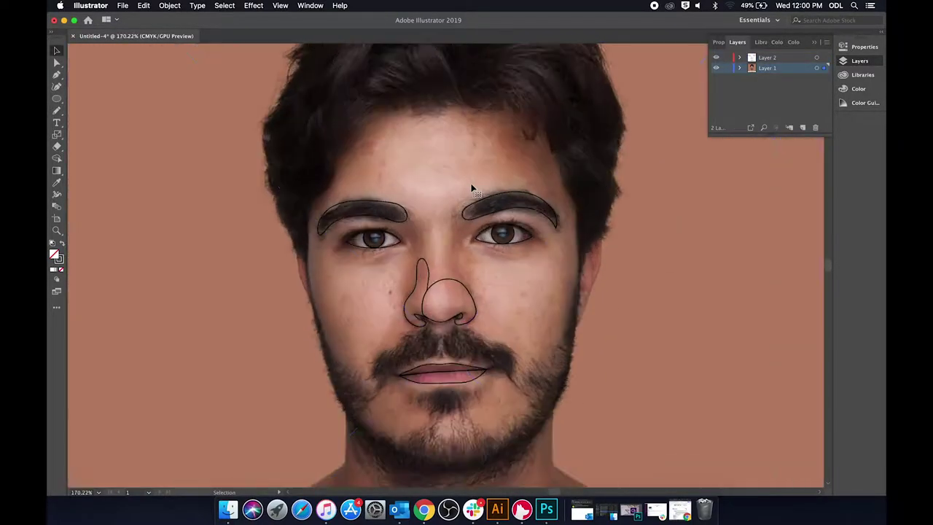
Draw a tall ellipse over the face from the hair to the chin, and fit its width to the cheeks.
scroll(319, 382, up, 5)
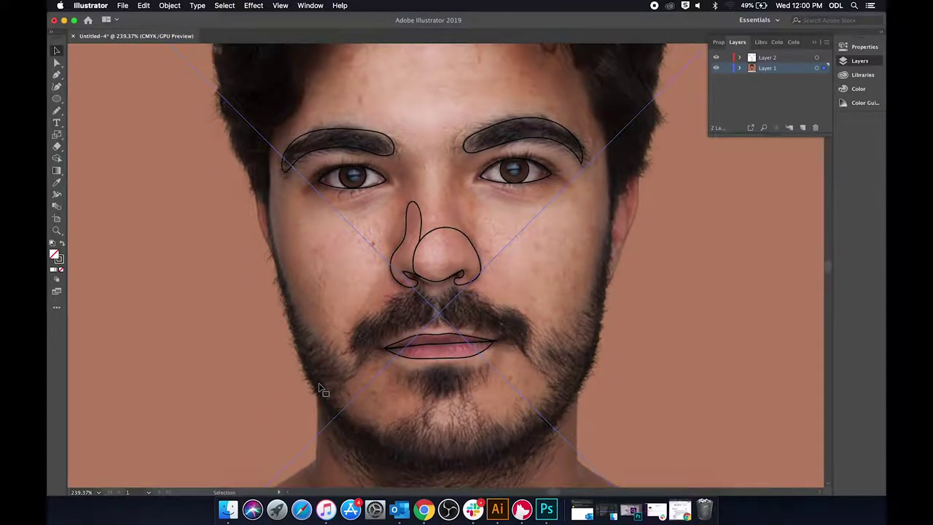
scroll(318, 382, down, 3)
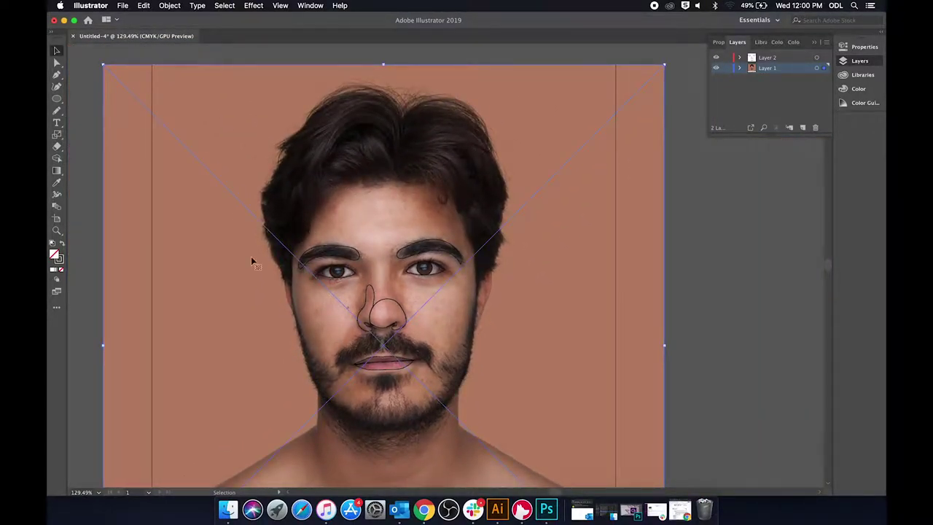
click(61, 99)
drag(306, 141, 494, 440)
key(v)
mouse_move(494, 287)
mouse_down()
mouse_move(476, 286)
mouse_move(484, 287)
mouse_up()
scroll(409, 389, up, 2)
drag(506, 255, 506, 254)
scroll(501, 254, up, 4)
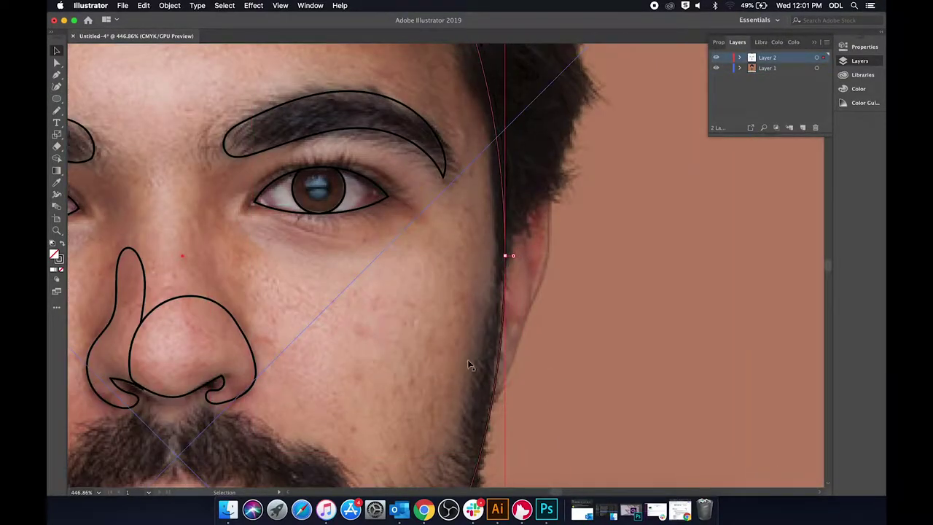
Adjust the face ellipse's height so its lower curve follows the chin and its top reaches into the hair.
scroll(468, 360, down, 5)
scroll(321, 350, up, 5)
scroll(333, 335, down, 5)
drag(542, 421, 541, 405)
scroll(605, 375, down, 3)
scroll(604, 374, up, 4)
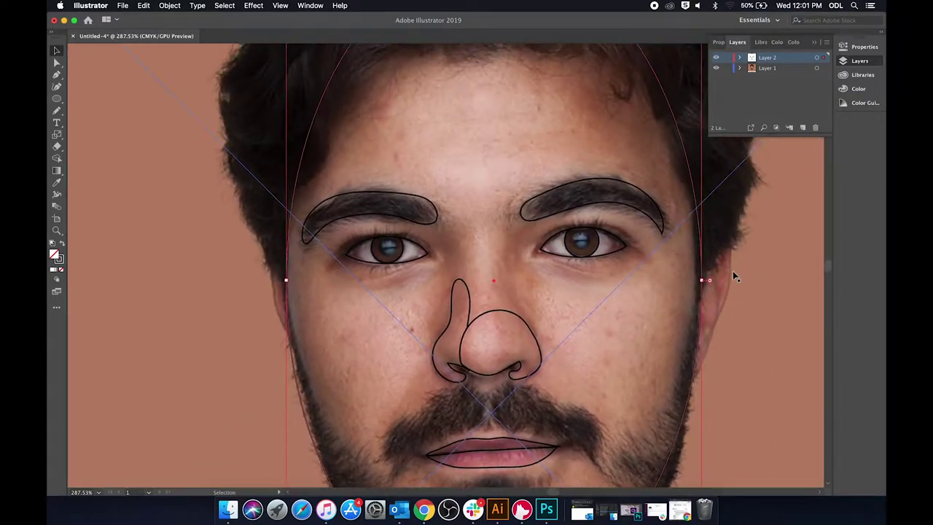
scroll(733, 275, down, 3)
drag(558, 148, 557, 112)
scroll(557, 113, down, 4)
scroll(557, 113, right, 2)
scroll(528, 227, up, 4)
click(401, 167)
scroll(367, 350, down, 2)
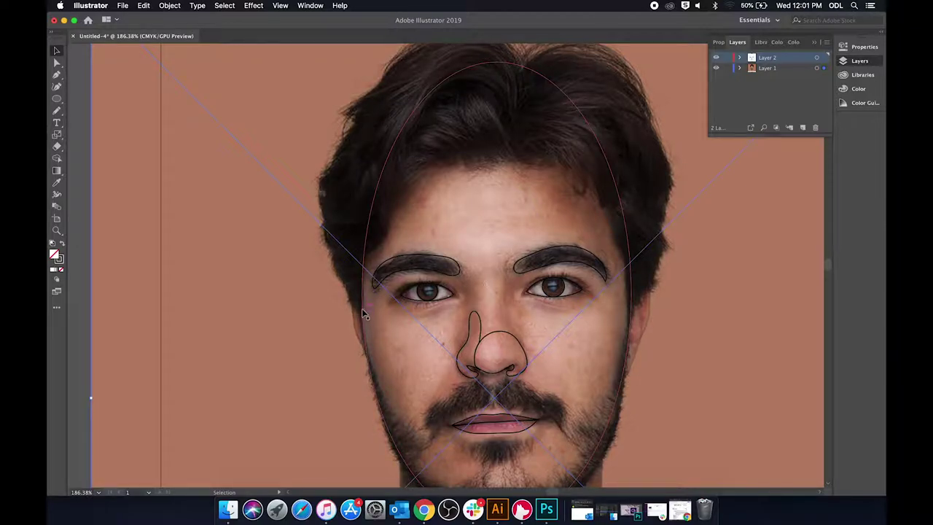
Outline the hair with the Pencil, tracing the hairline across the forehead and the outer contour between both temples.
scroll(485, 412, down, 3)
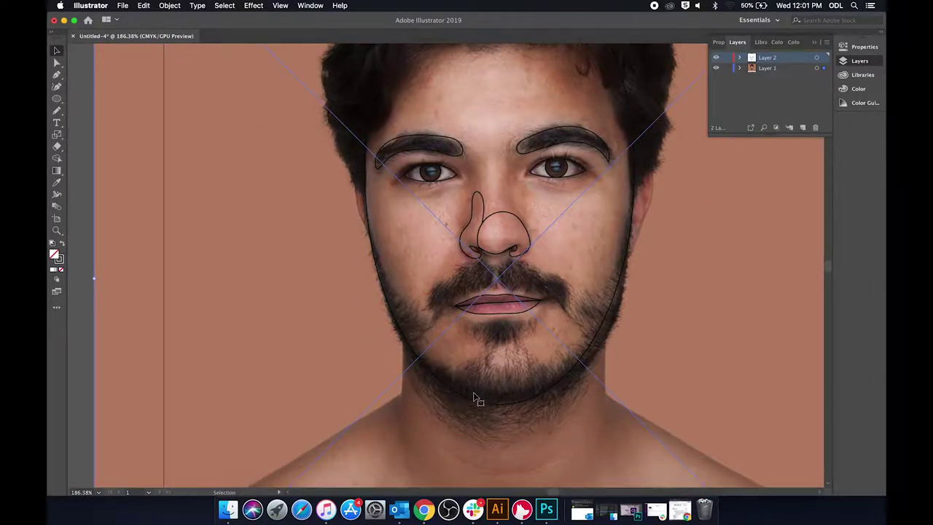
scroll(678, 206, up, 1)
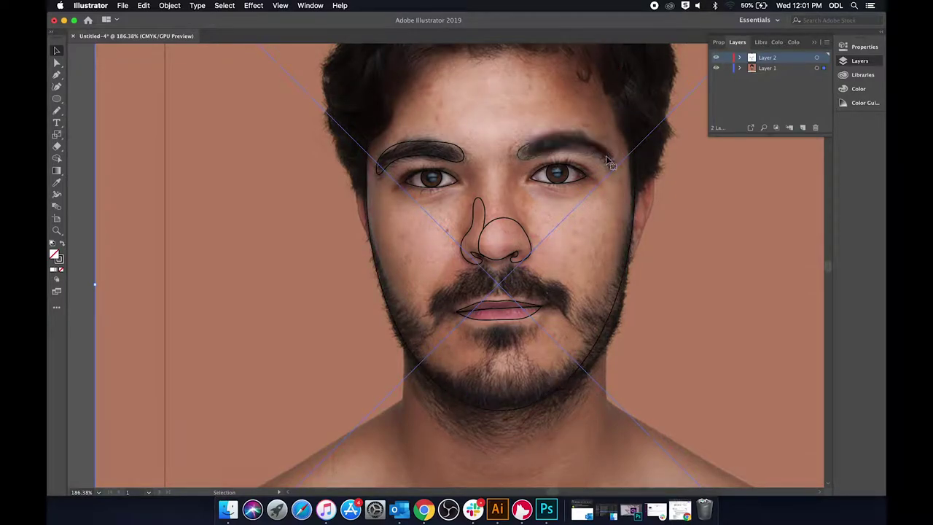
scroll(611, 163, up, 5)
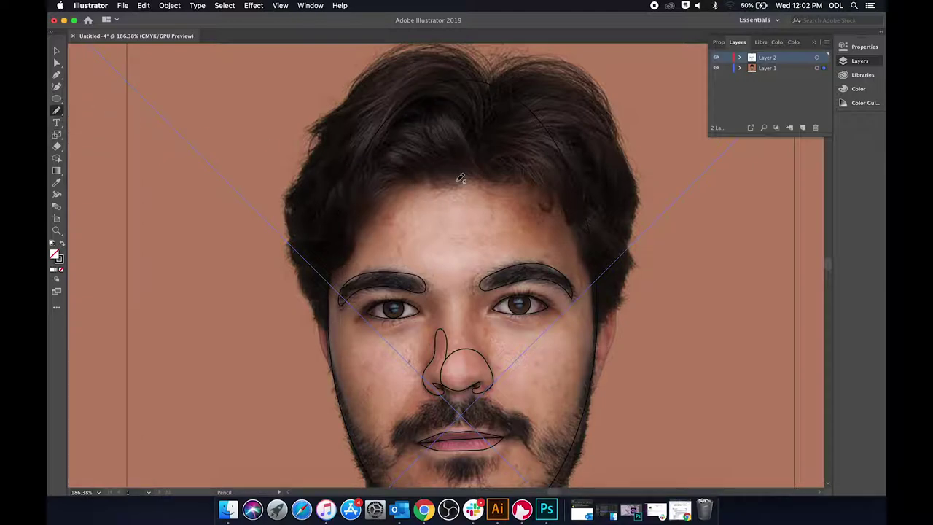
mouse_move(475, 175)
mouse_down()
mouse_move(414, 180)
mouse_move(365, 210)
mouse_move(334, 268)
mouse_move(328, 322)
mouse_up()
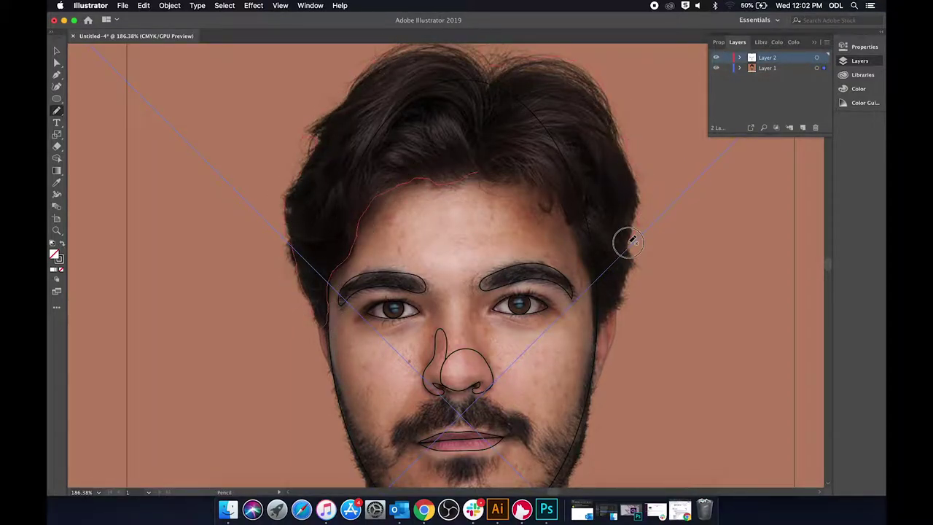
mouse_move(598, 325)
mouse_down()
mouse_move(595, 275)
mouse_move(554, 204)
mouse_move(535, 182)
mouse_move(478, 175)
mouse_up()
scroll(602, 281, up, 2)
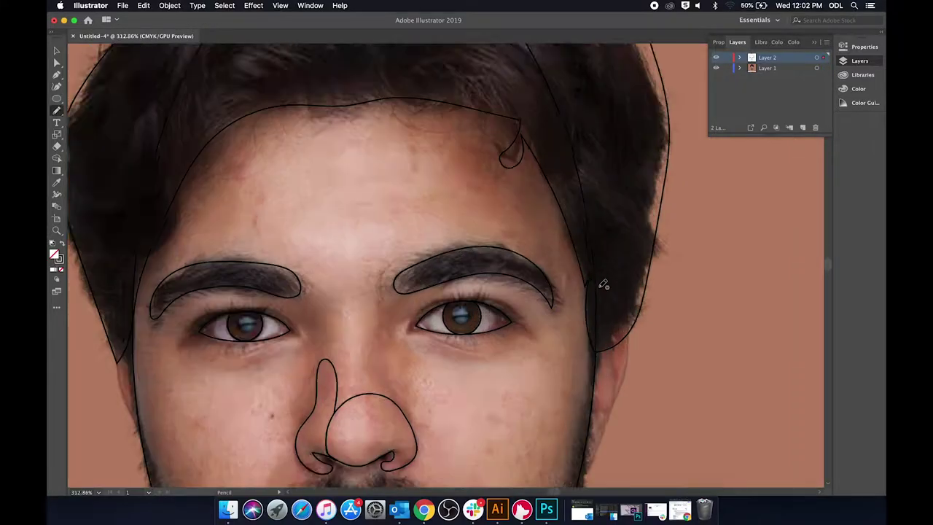
Select the hair outline and face ellipse, and merge the overlapping hair regions into one shape with Shape Builder.
scroll(605, 282, down, 2)
key(v)
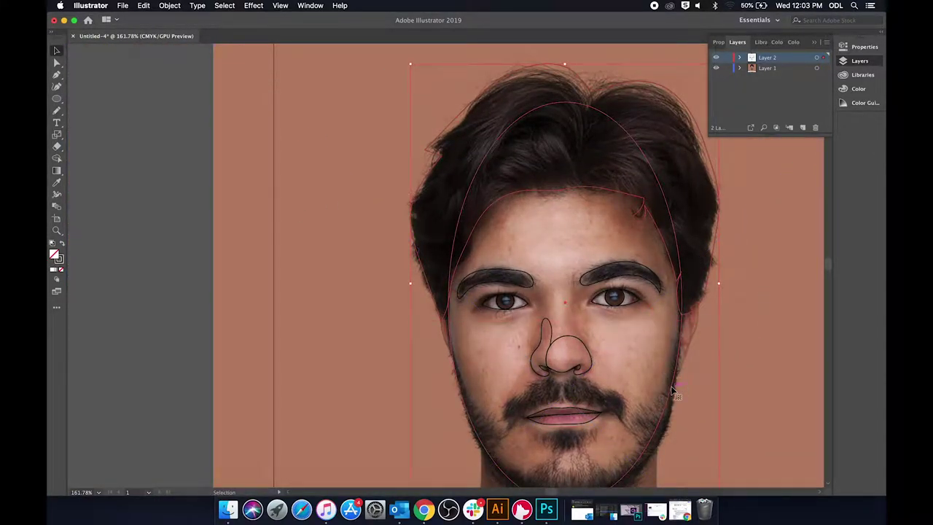
click(59, 159)
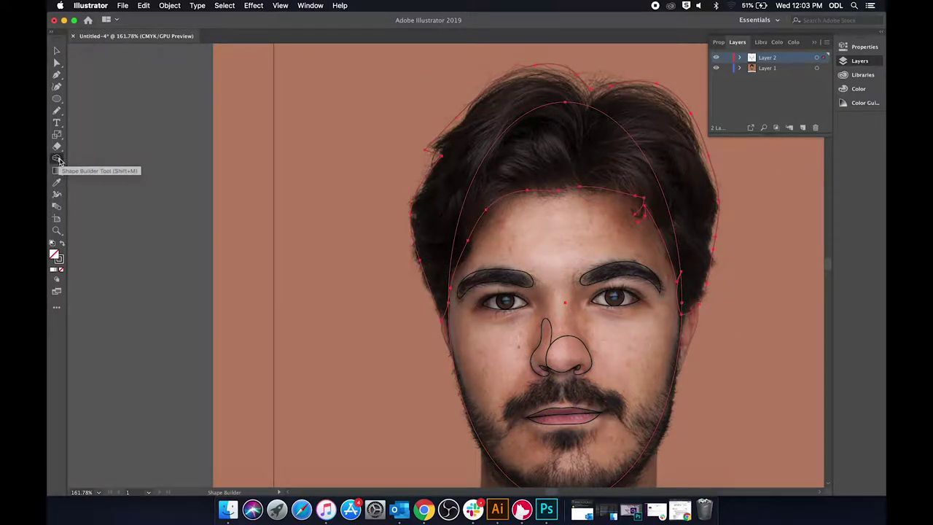
mouse_move(692, 144)
mouse_down()
mouse_move(584, 171)
mouse_move(603, 151)
mouse_move(588, 156)
mouse_up()
scroll(589, 160, up, 2)
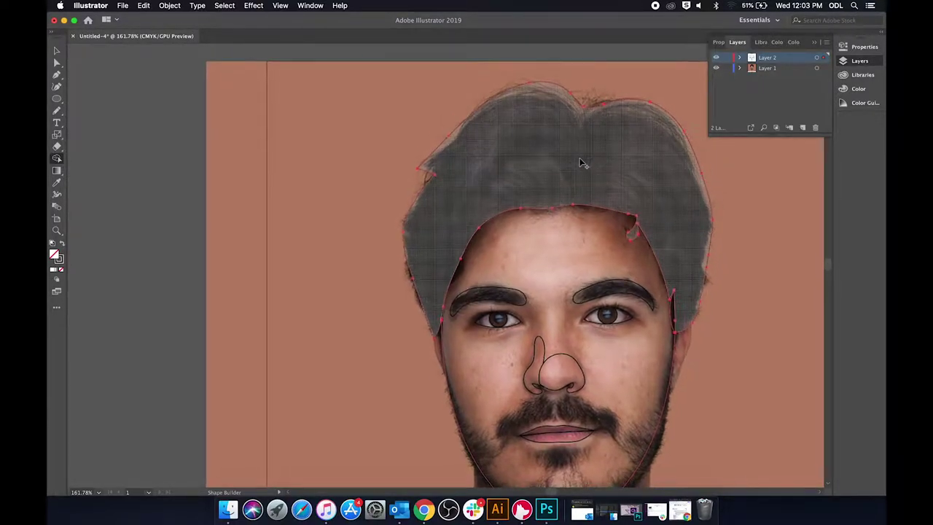
scroll(773, 223, down, 2)
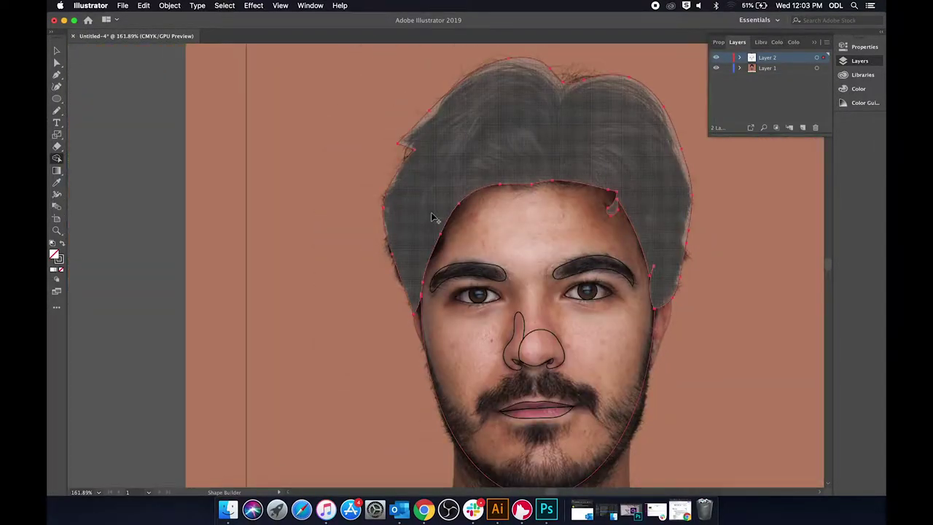
Move the hairline's anchor near the left temple slightly down with Direct Selection to follow the hair edge.
key(a)
drag(441, 233, 442, 244)
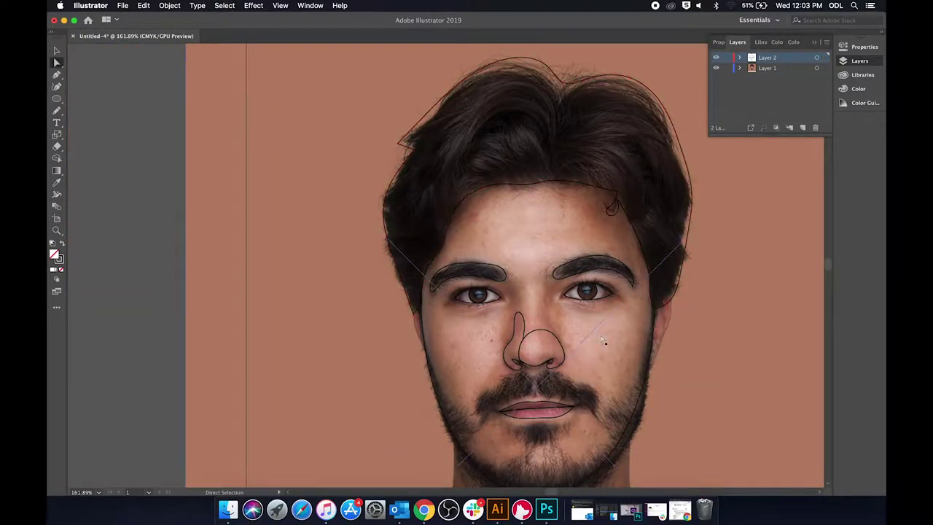
scroll(543, 309, up, 5)
click(56, 158)
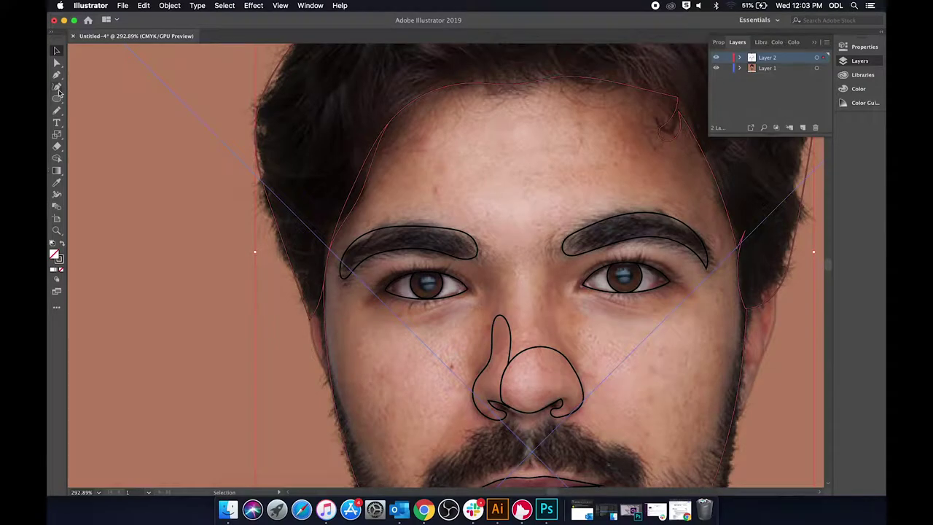
scroll(399, 131, down, 2)
scroll(398, 131, down, 3)
click(636, 212)
Draw a Pencil curve outside the face outline along the right jaw, from the chin up to the cheek.
scroll(343, 277, up, 3)
key(n)
drag(242, 211, 258, 296)
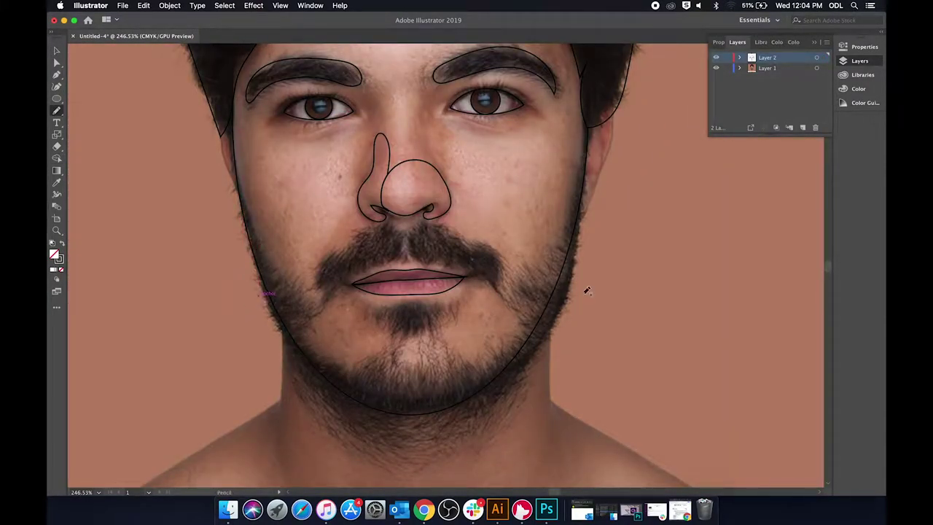
mouse_move(482, 380)
mouse_down()
mouse_move(559, 313)
mouse_move(583, 199)
mouse_up()
Select the face outline and right jaw curve, and merge the area between them into the face with Shape Builder.
key(v)
click(409, 408)
click(428, 420)
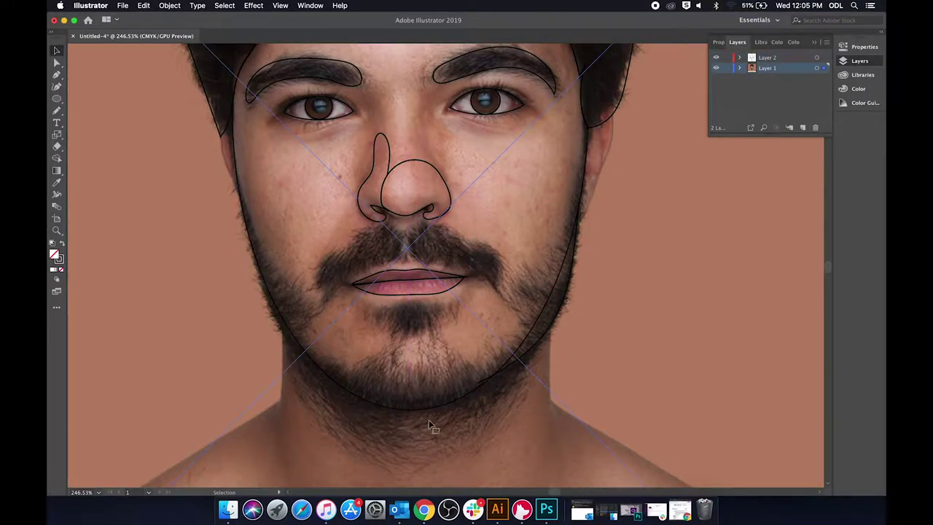
scroll(418, 417, down, 2)
click(463, 371)
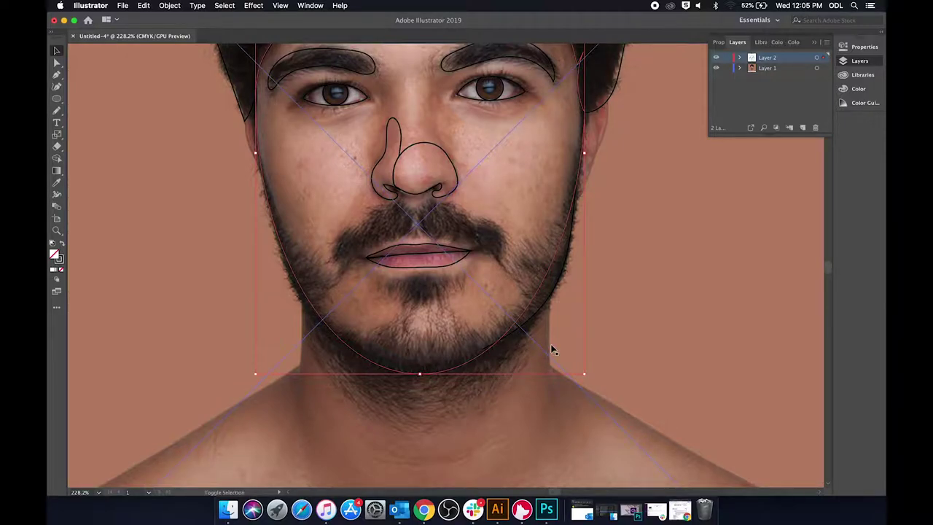
click(547, 303)
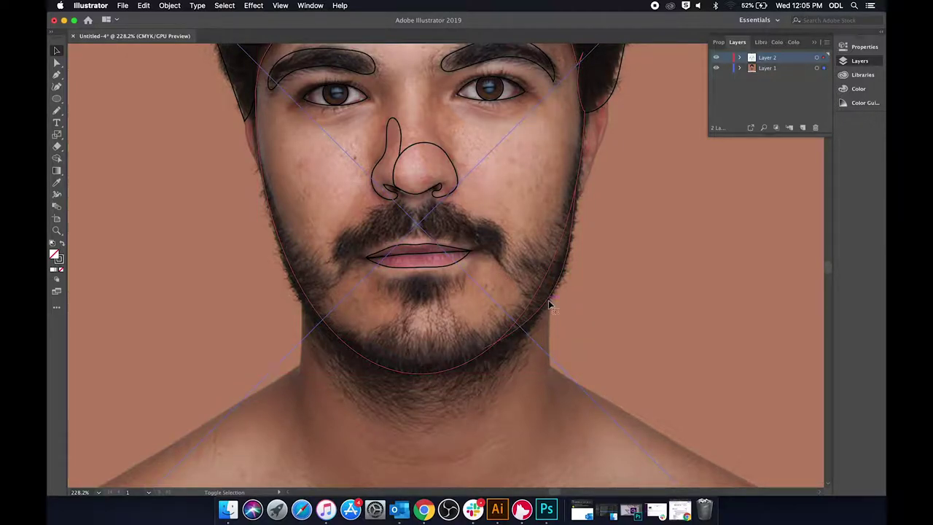
click(57, 161)
drag(502, 309, 541, 298)
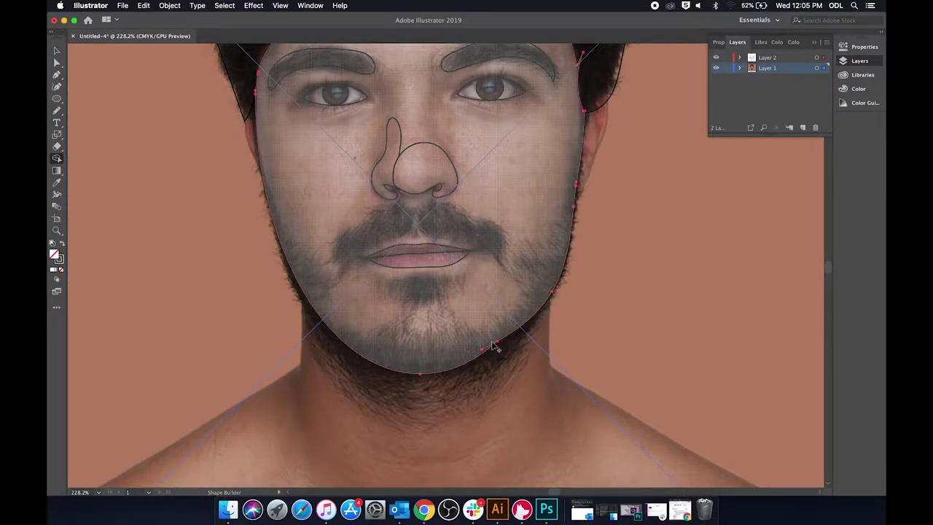
key(v)
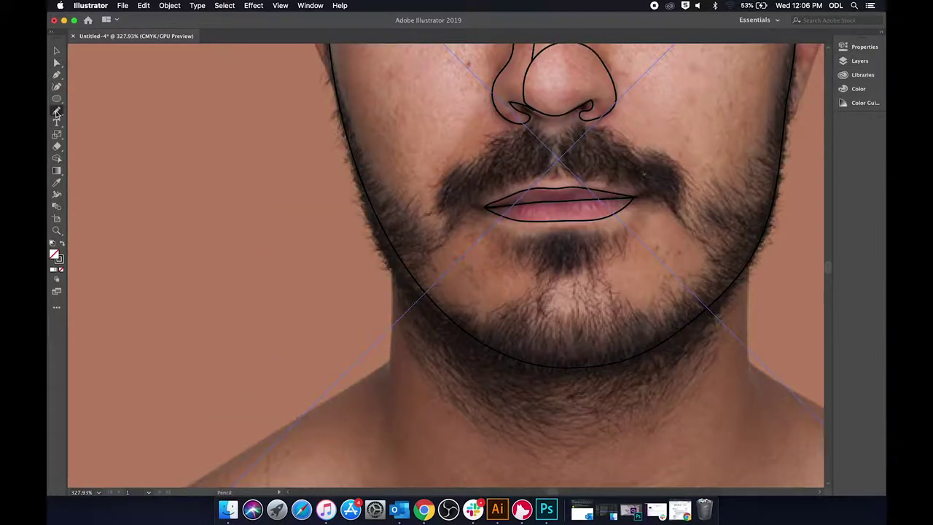
Draw a Pencil curve on Layer 2 outside the face outline along the left jaw, from the cheek to the chin.
click(859, 62)
mouse_move(343, 113)
mouse_down()
mouse_move(364, 194)
mouse_move(431, 306)
mouse_move(474, 330)
mouse_up()
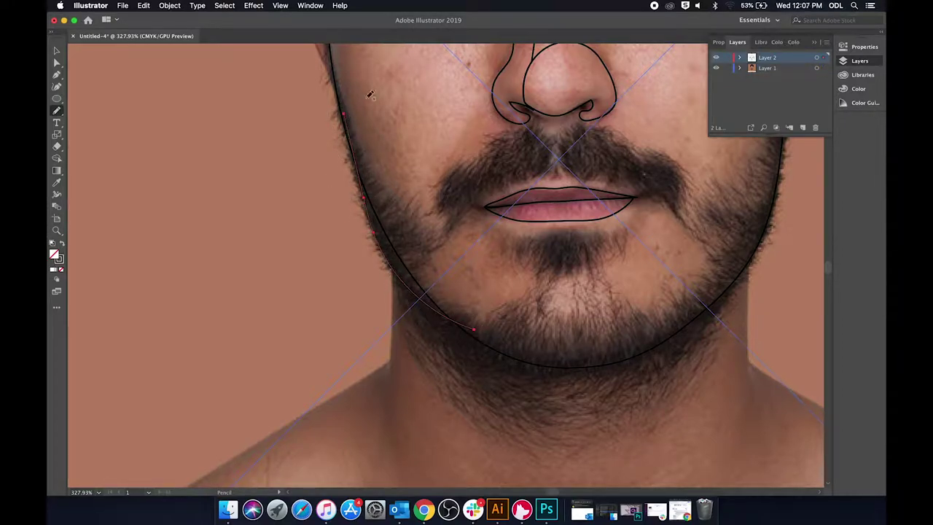
Merge the left jaw curve into the face outline and remove the leftover path piece beside the chin.
click(57, 51)
click(486, 349)
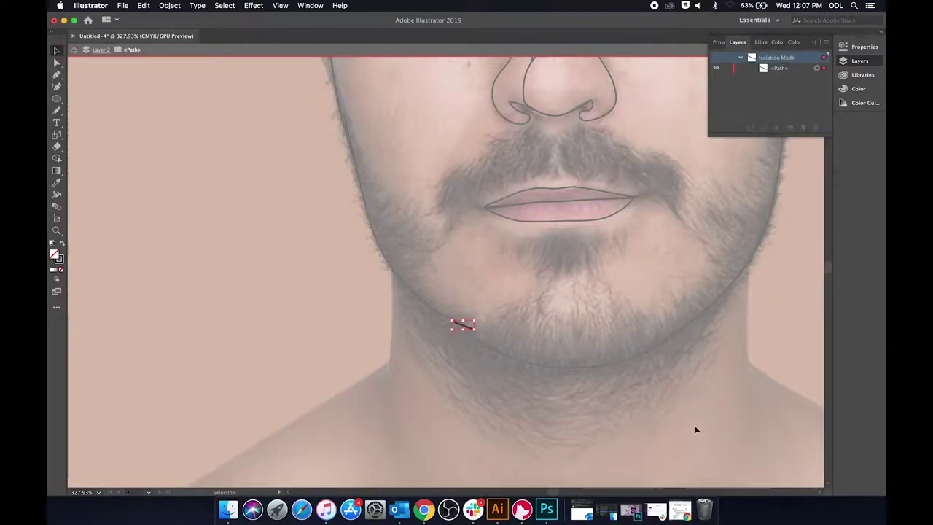
click(694, 425)
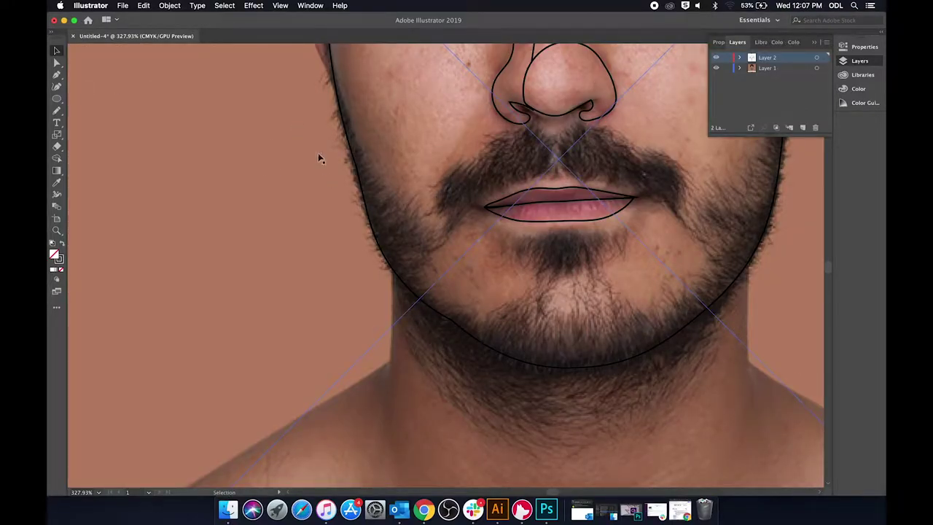
Smooth the kink in the face outline at the lower left jaw by adjusting its anchor with Direct Selection.
key(a)
click(447, 323)
scroll(443, 350, up, 5)
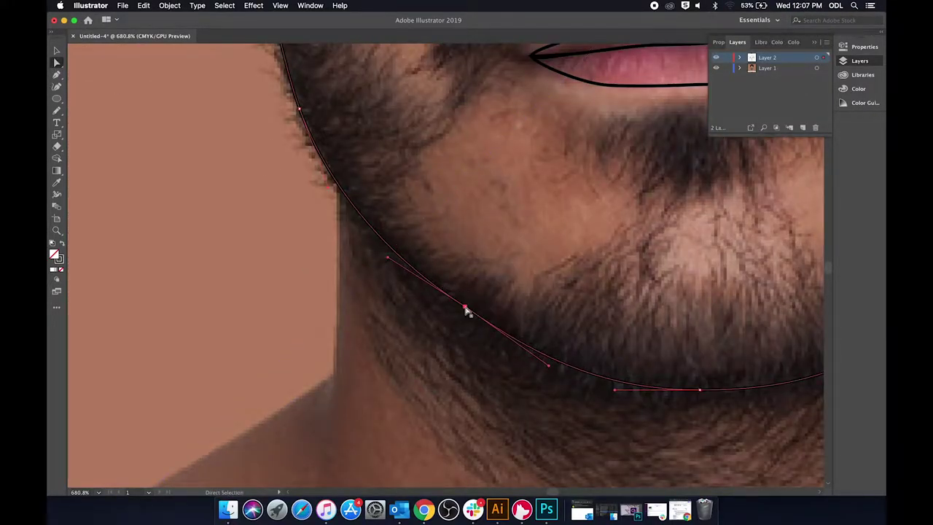
scroll(467, 310, down, 6)
key(v)
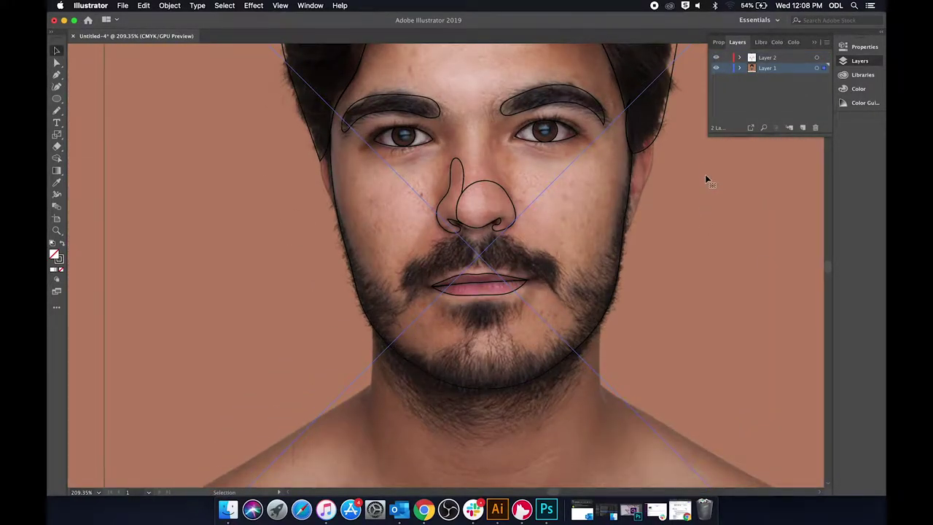
Trace the beard's upper edge with the Pencil on Layer 2, from the left cheek over the moustache to the right cheek.
scroll(705, 182, up, 3)
scroll(606, 310, up, 3)
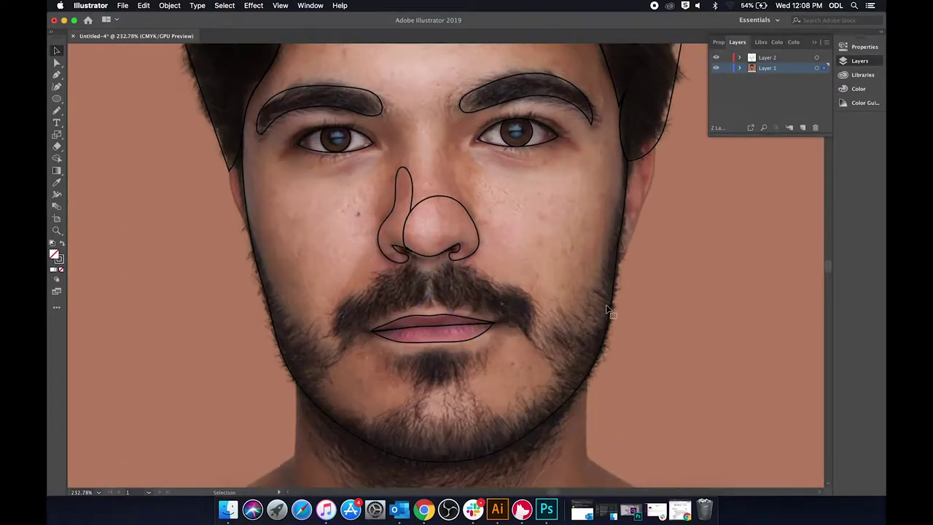
scroll(607, 309, down, 2)
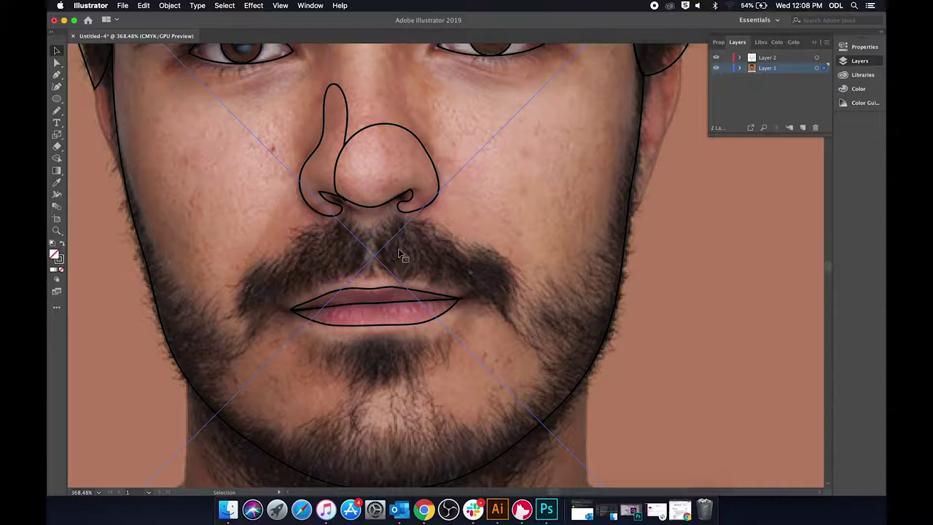
scroll(237, 246, up, 5)
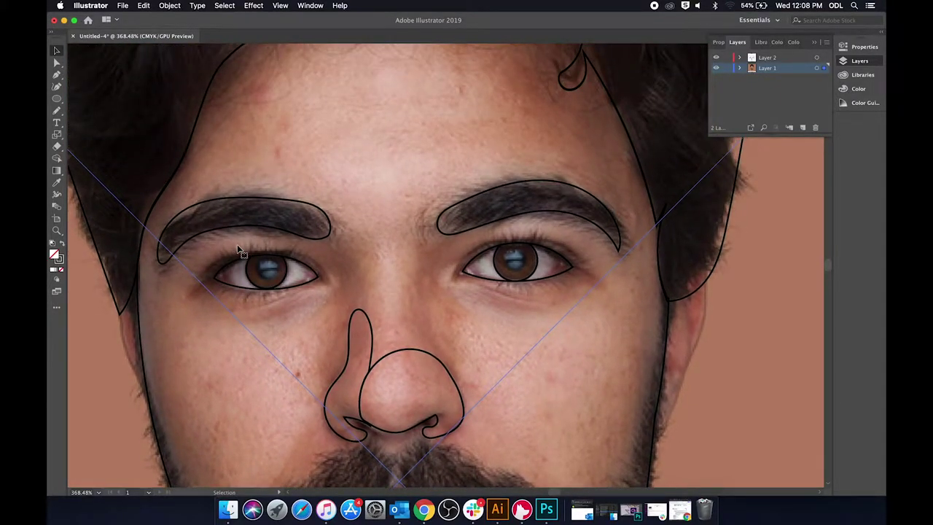
scroll(156, 291, down, 5)
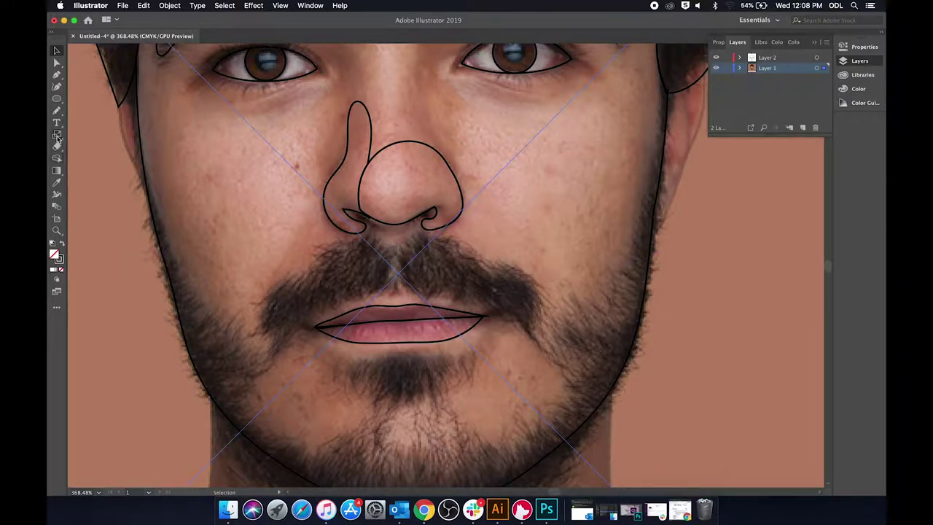
click(57, 112)
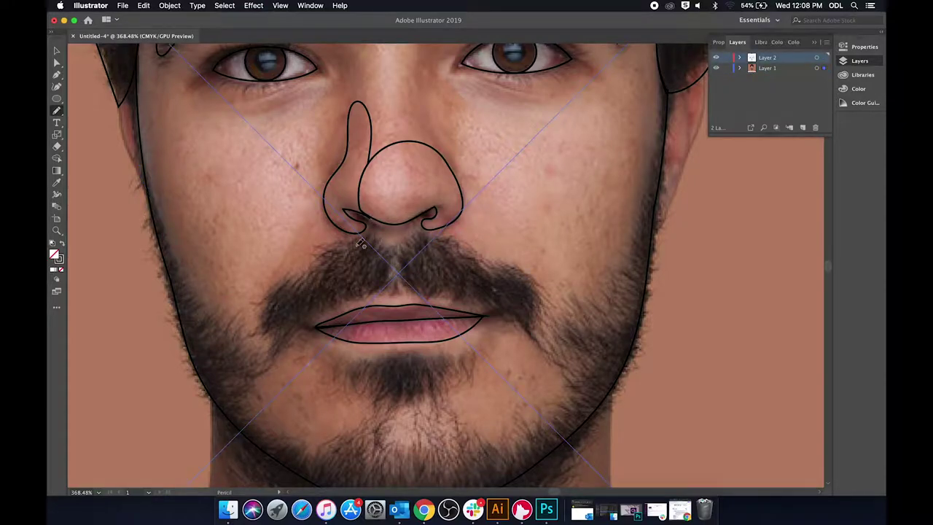
mouse_move(259, 343)
mouse_down()
mouse_move(189, 267)
mouse_move(140, 142)
mouse_up()
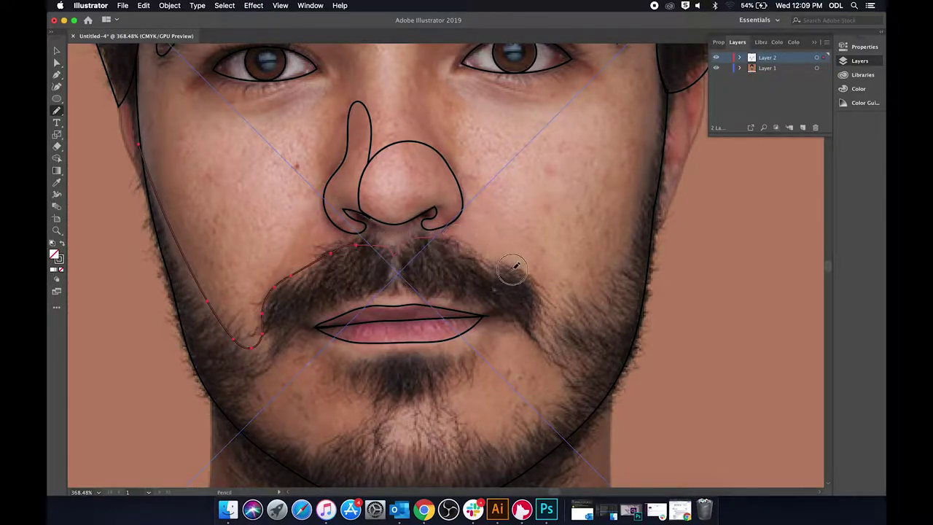
drag(673, 73, 372, 287)
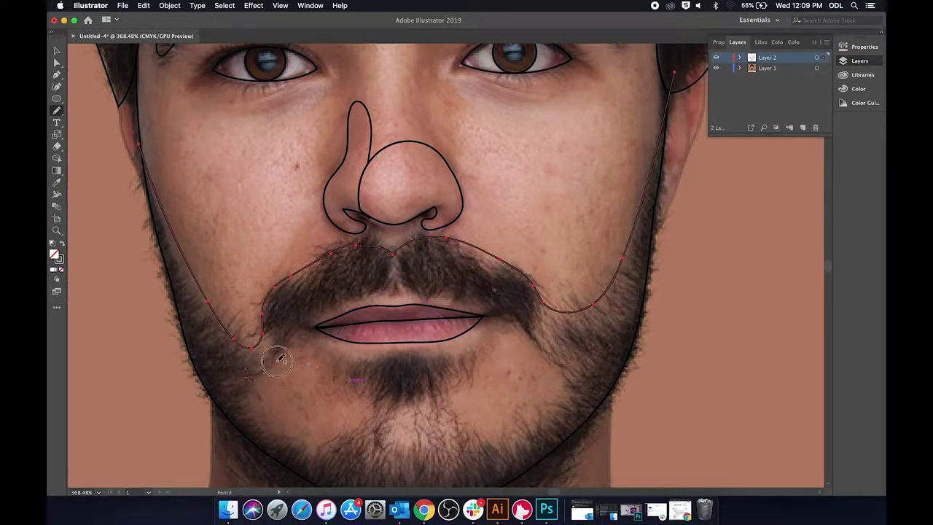
Trace the two bare skin patches in the beard below the mouth corners with the Pencil on Layer 2.
drag(290, 341, 295, 344)
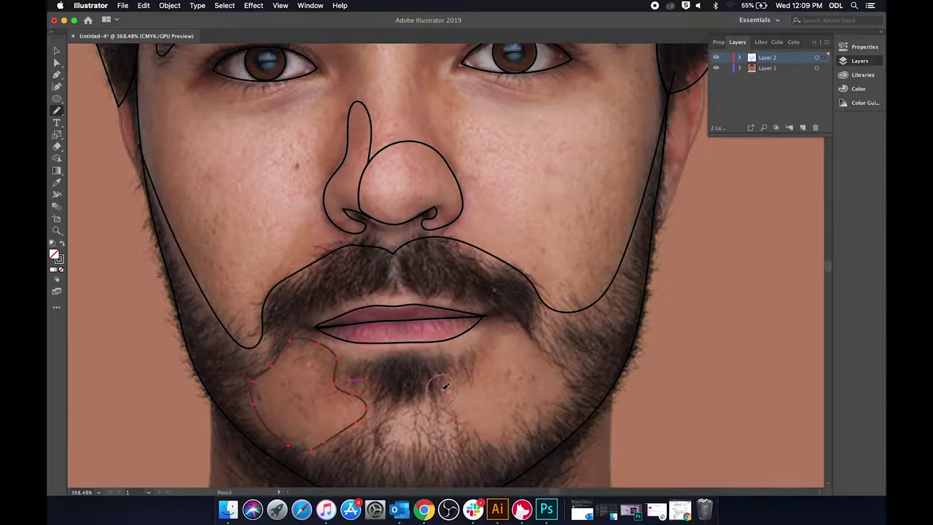
drag(444, 390, 446, 394)
key(v)
click(442, 321)
scroll(427, 358, up, 4)
scroll(476, 268, down, 5)
scroll(477, 270, down, 5)
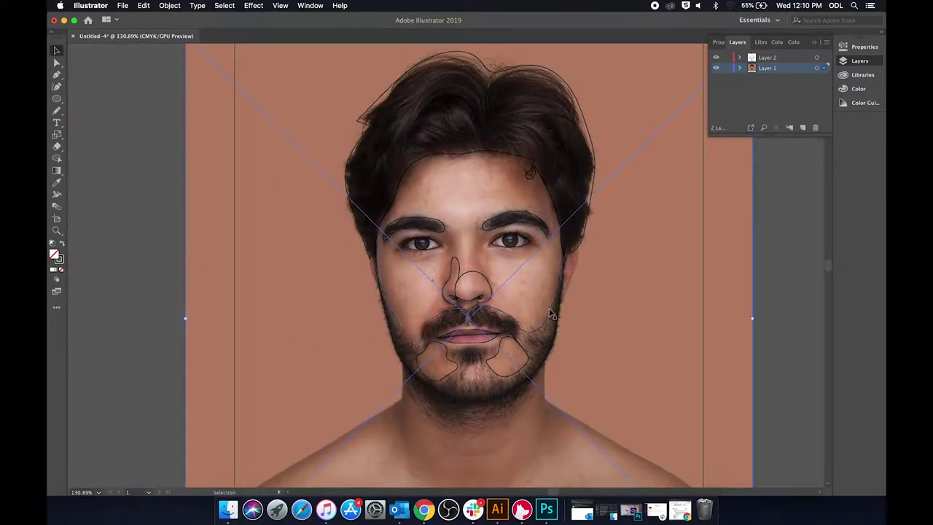
Hide the photo layer to review the traced linework on its own, and show the photo again.
scroll(682, 224, up, 3)
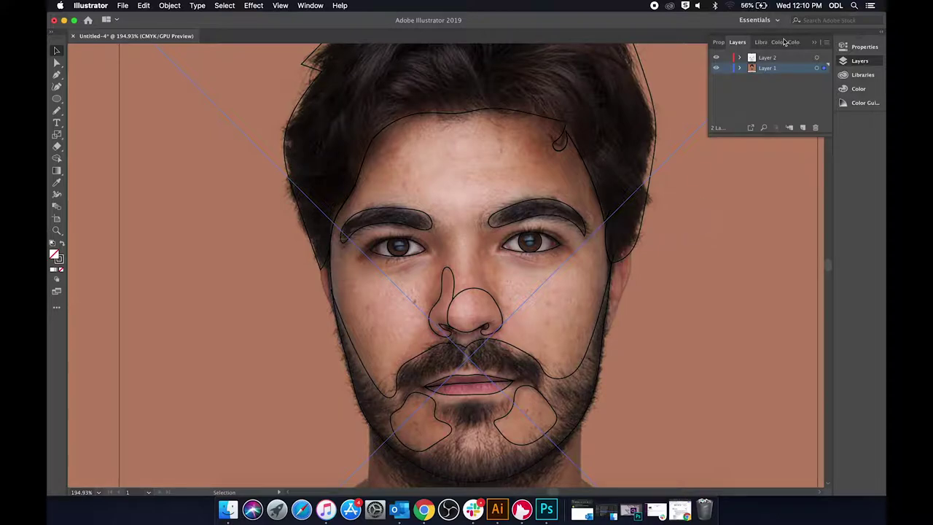
click(716, 68)
scroll(704, 157, down, 8)
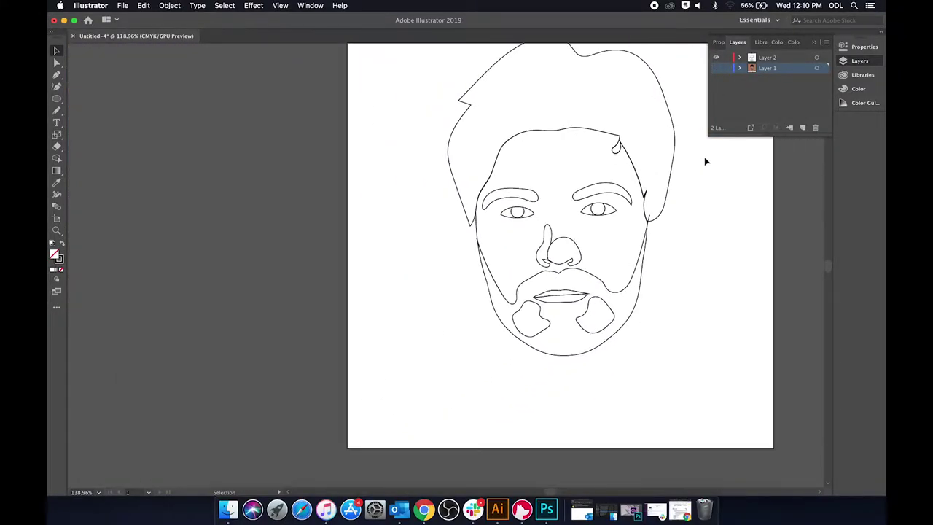
scroll(659, 235, up, 4)
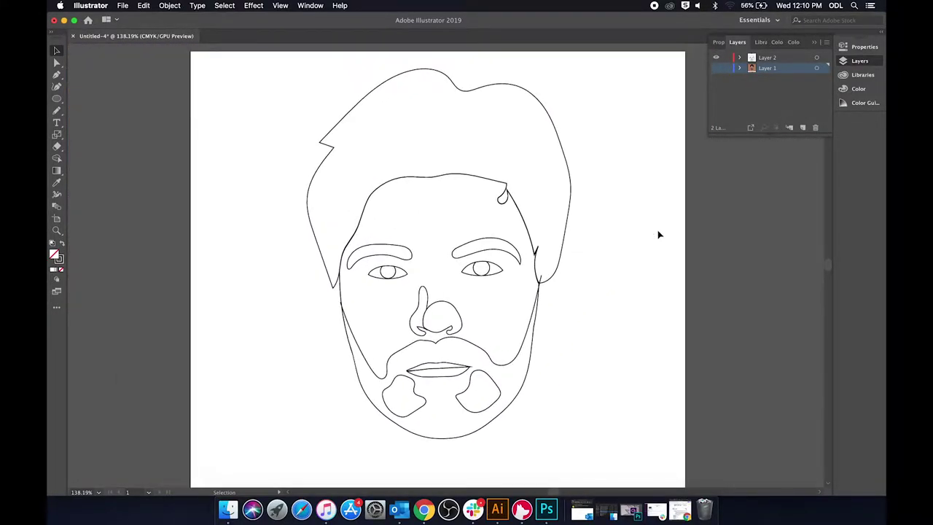
scroll(658, 234, down, 2)
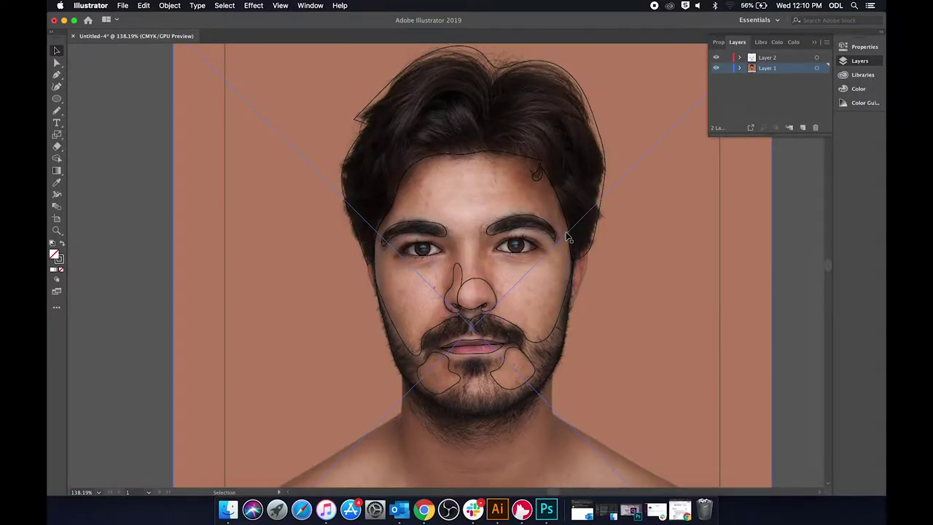
Trace shadow shapes with the Pencil on Layer 2 below the inner brow ends and at the outer corners of both eyes.
scroll(568, 236, up, 7)
scroll(569, 235, down, 3)
scroll(569, 235, left, 3)
scroll(569, 237, down, 1)
scroll(569, 237, left, 1)
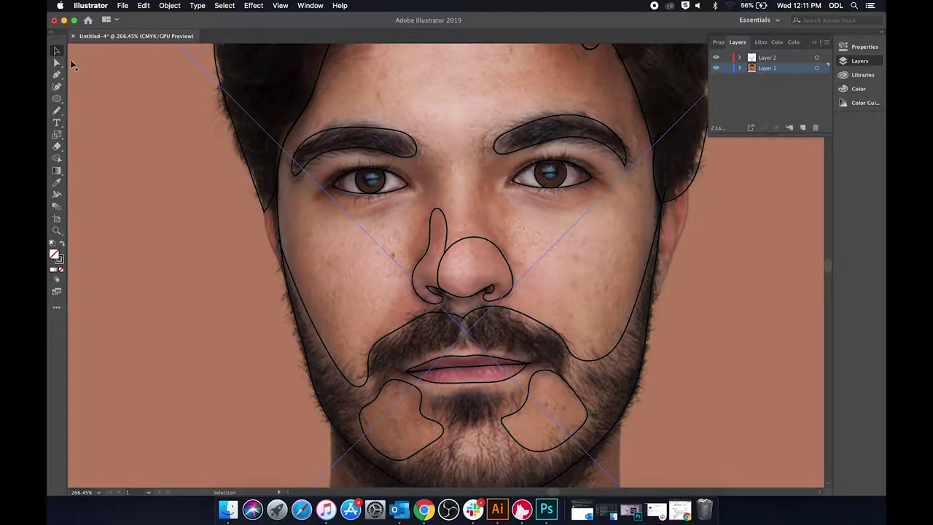
click(56, 110)
click(768, 58)
drag(398, 156, 417, 154)
drag(502, 151, 526, 141)
drag(297, 166, 330, 188)
drag(587, 173, 589, 180)
Trace the outer curves of both ears and the shadow edges on both sides of the forehead with the Pencil.
drag(687, 174, 653, 298)
drag(261, 195, 283, 266)
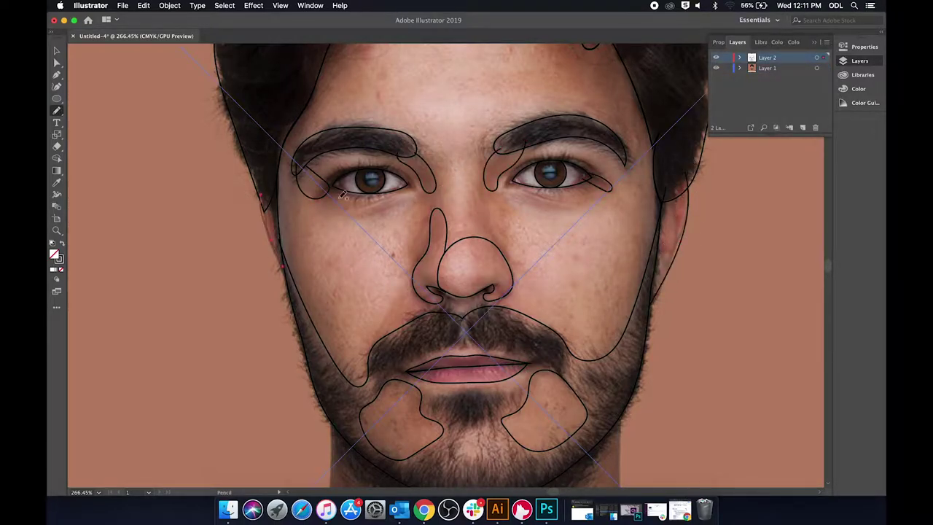
scroll(494, 215, down, 3)
drag(344, 149, 408, 45)
drag(593, 141, 617, 169)
scroll(550, 239, down, 3)
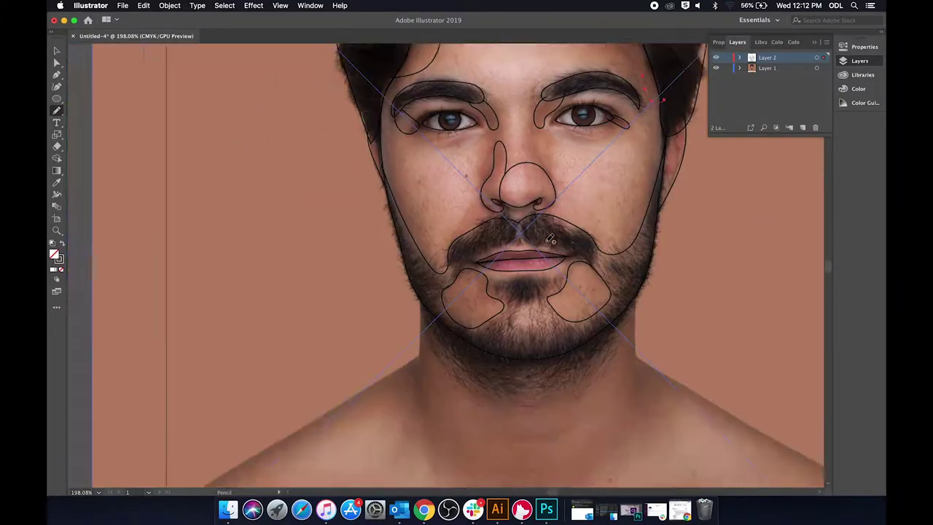
scroll(551, 239, up, 3)
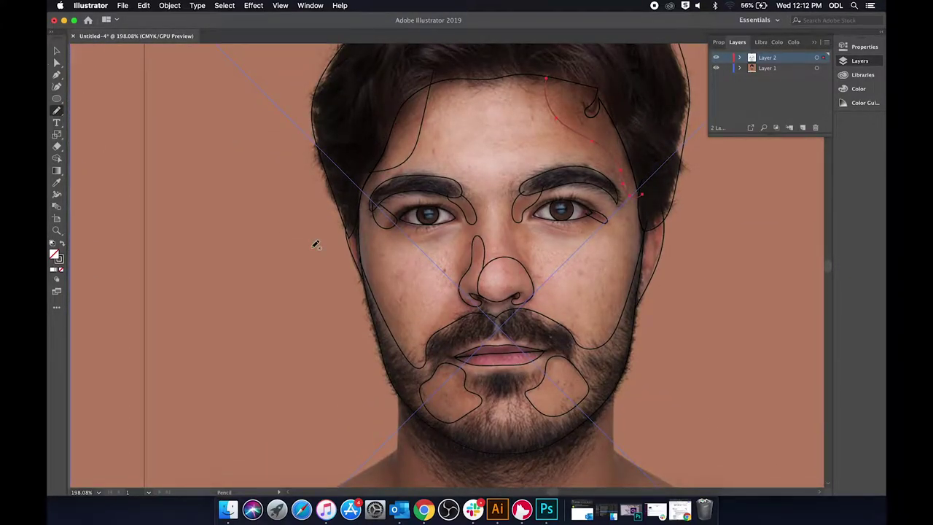
Try to split all the linework around the hair, forehead and eyes into regions with Shape Builder.
key(v)
click(525, 72)
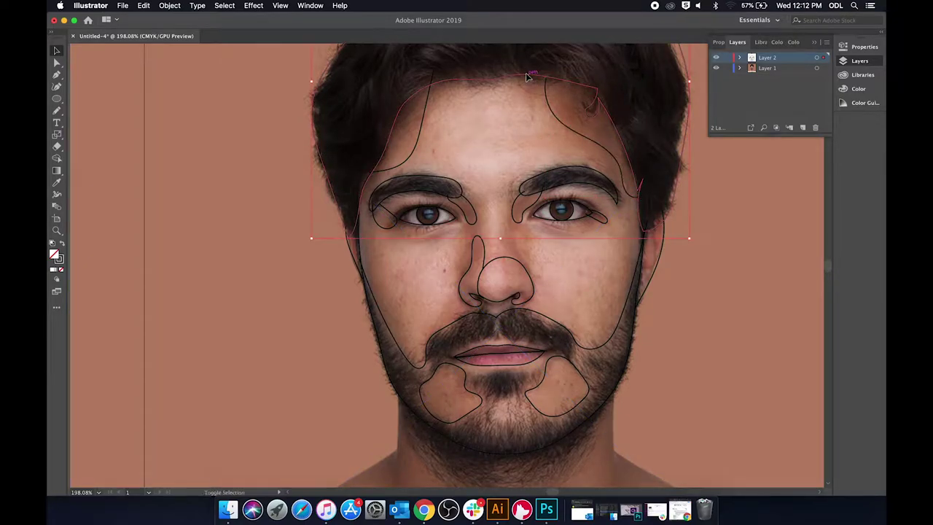
click(544, 84)
key(super+a)
key(shift+m)
scroll(379, 270, up, 2)
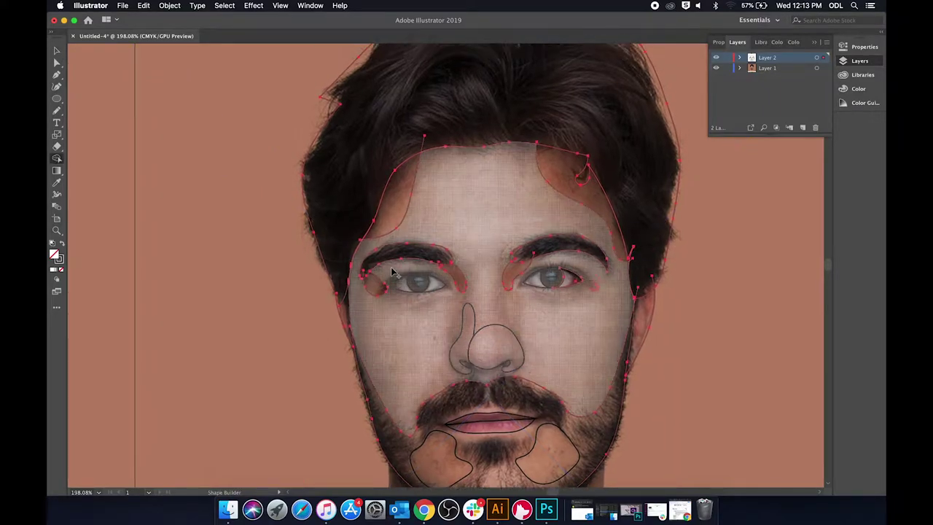
scroll(390, 255, up, 1)
Adjust the lower ends of both ear curves so they meet the jaw outline.
scroll(622, 398, up, 5)
key(v)
click(158, 345)
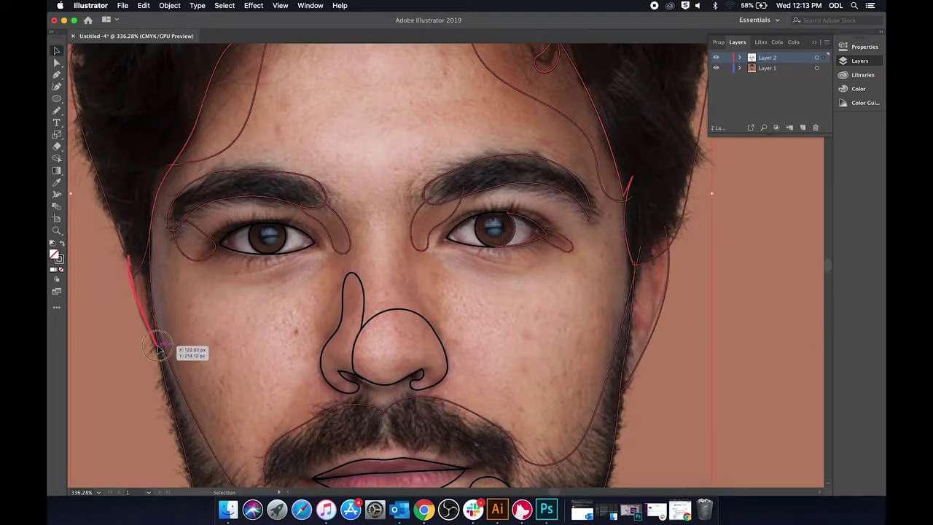
double_click(157, 346)
drag(156, 348, 159, 354)
scroll(109, 296, up, 5)
double_click(189, 346)
scroll(189, 347, down, 6)
double_click(524, 299)
scroll(527, 295, up, 6)
double_click(563, 375)
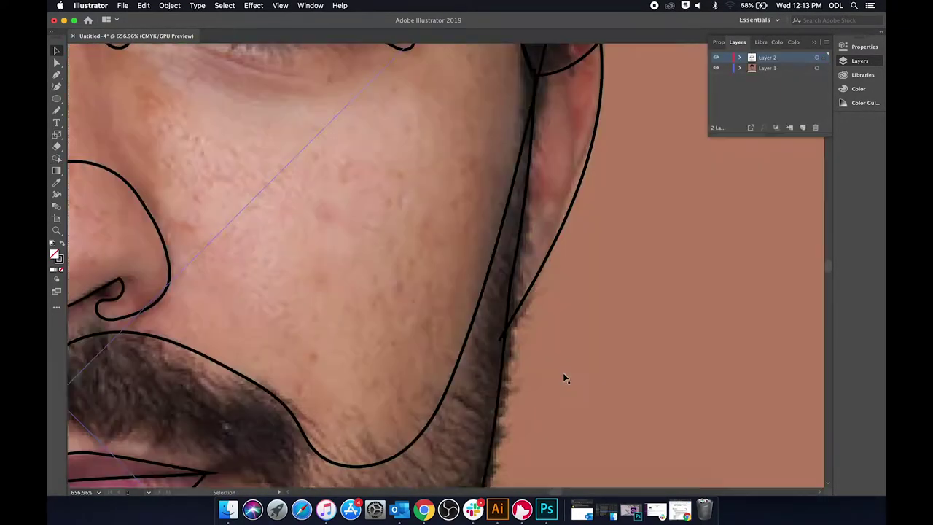
Inspect the line junctions around the left ear and brow and at the right temple for gaps and overlapping ends.
scroll(563, 372, down, 5)
key(super+a)
key(shift+m)
key(v)
scroll(247, 244, up, 4)
double_click(310, 289)
double_click(358, 274)
scroll(390, 203, up, 1)
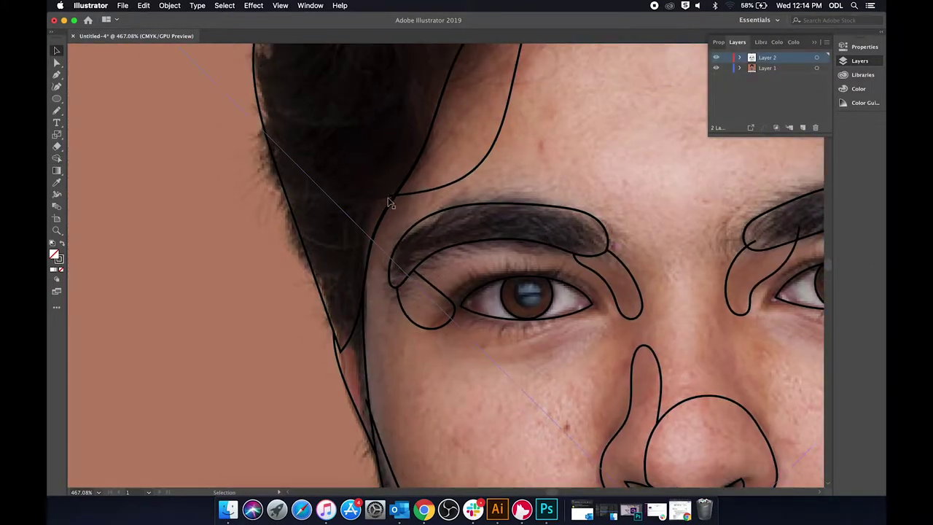
scroll(527, 161, up, 5)
scroll(673, 309, right, 5)
scroll(673, 309, down, 4)
scroll(575, 192, down, 3)
scroll(575, 192, up, 4)
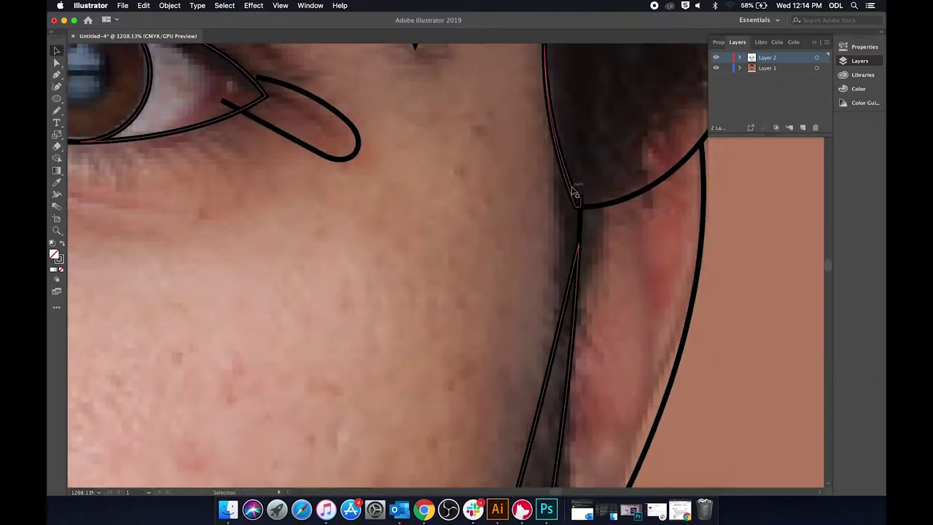
scroll(576, 192, down, 5)
scroll(586, 171, down, 4)
scroll(521, 385, up, 3)
Select all the linework and build closed regions with Shape Builder, trimming the shadow line ends that overlap the brows and eyes.
key(shift+m)
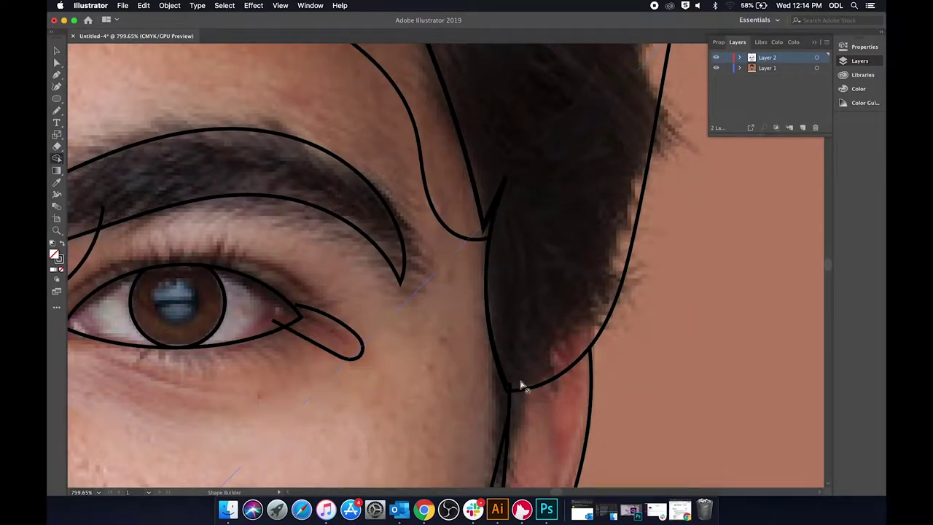
key(super+a)
scroll(554, 364, left, 4)
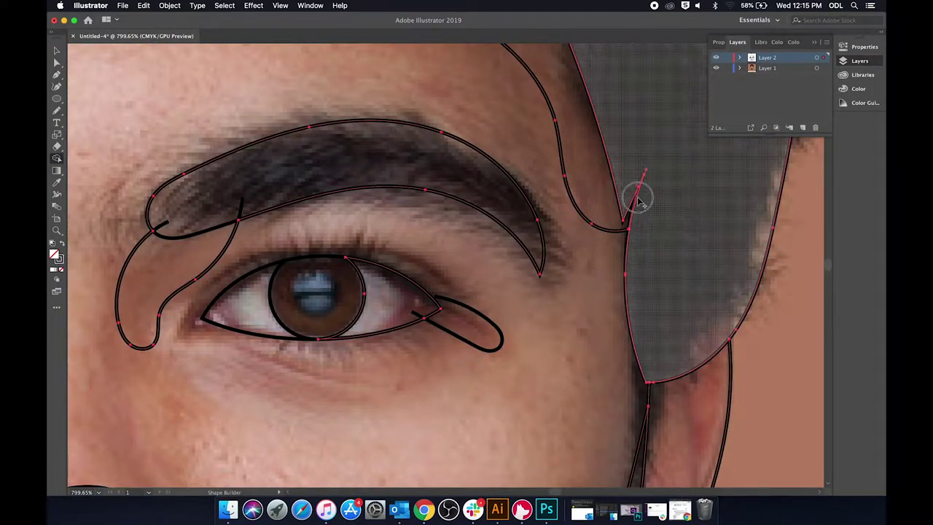
scroll(649, 175, up, 5)
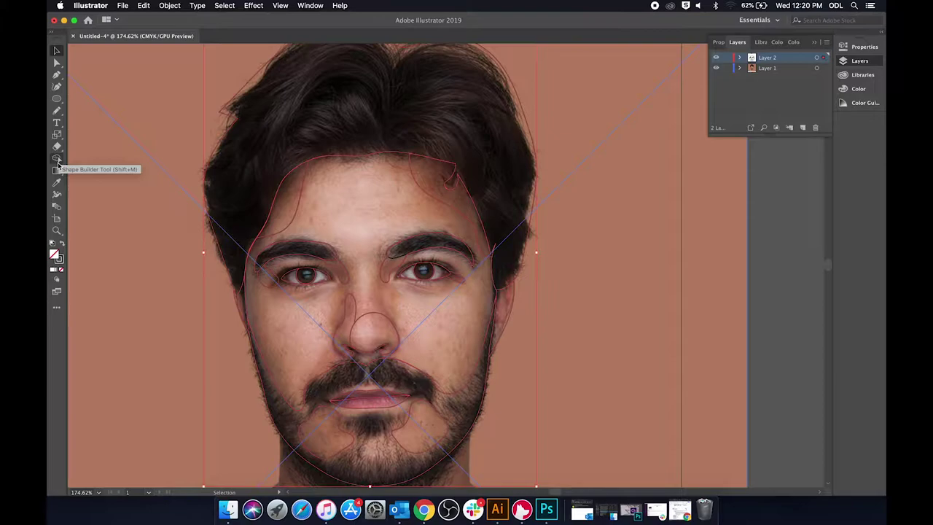
click(57, 160)
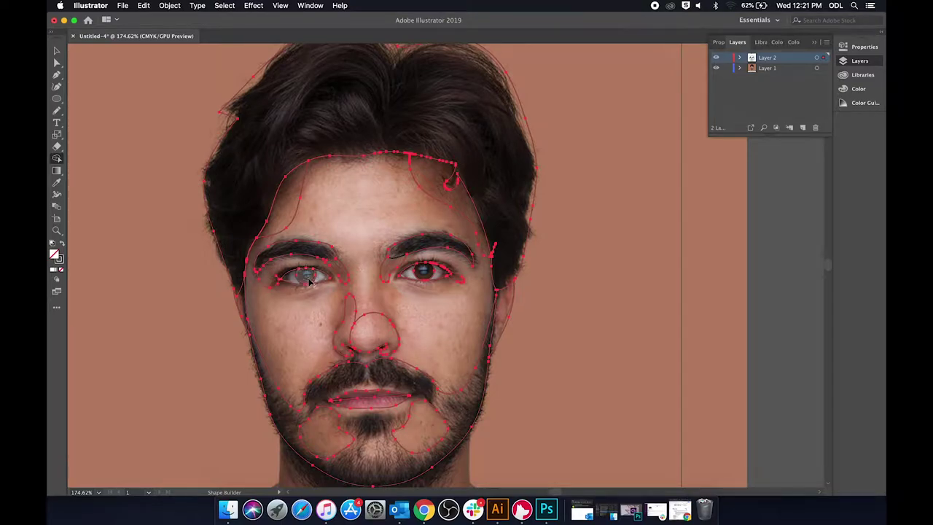
key(v)
click(58, 157)
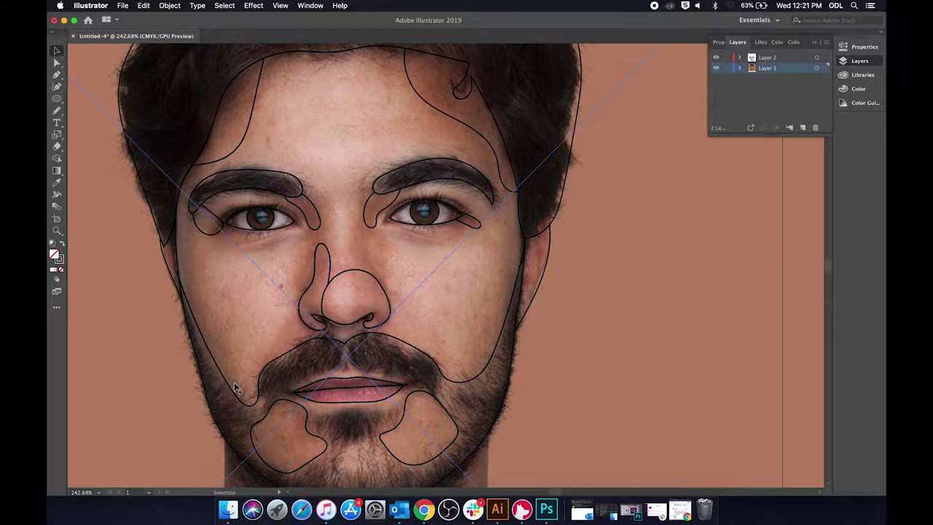
Fill the face shape with the skin tone sampled from the photo's left cheek using the Eyedropper.
click(227, 385)
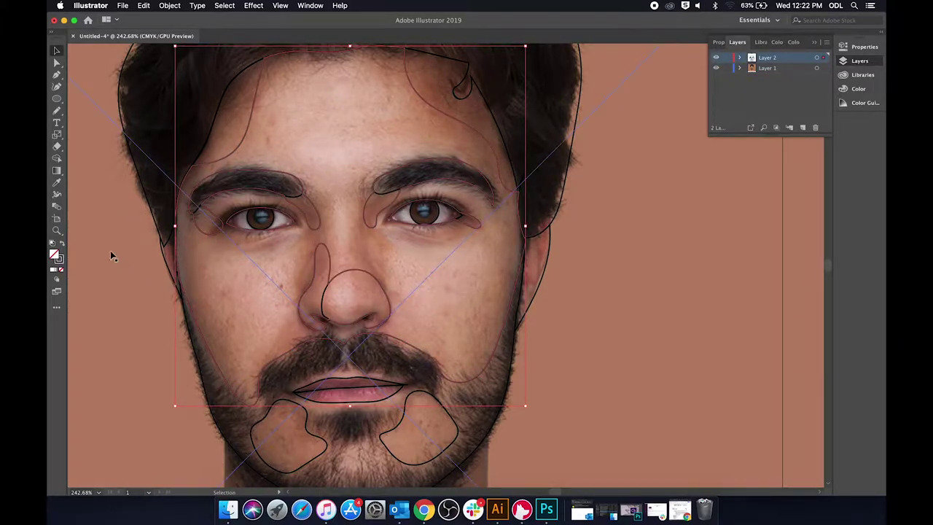
click(58, 184)
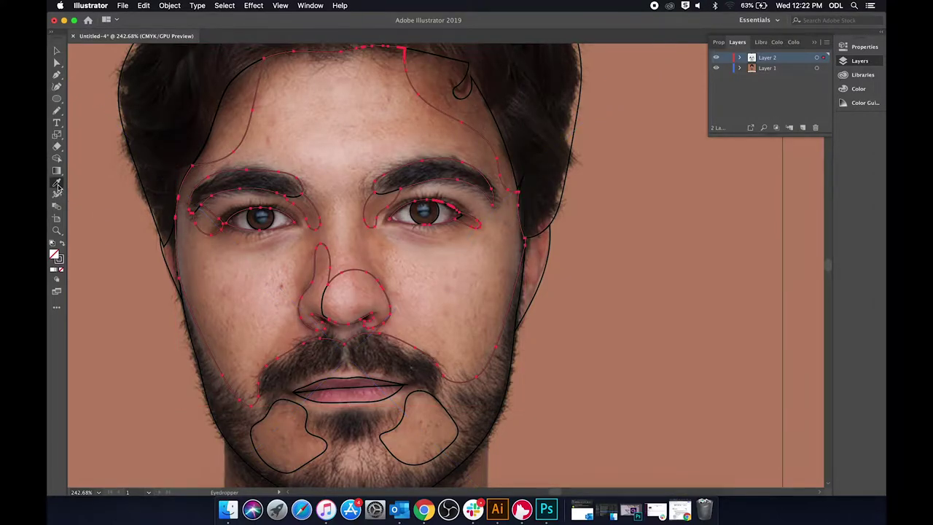
click(227, 295)
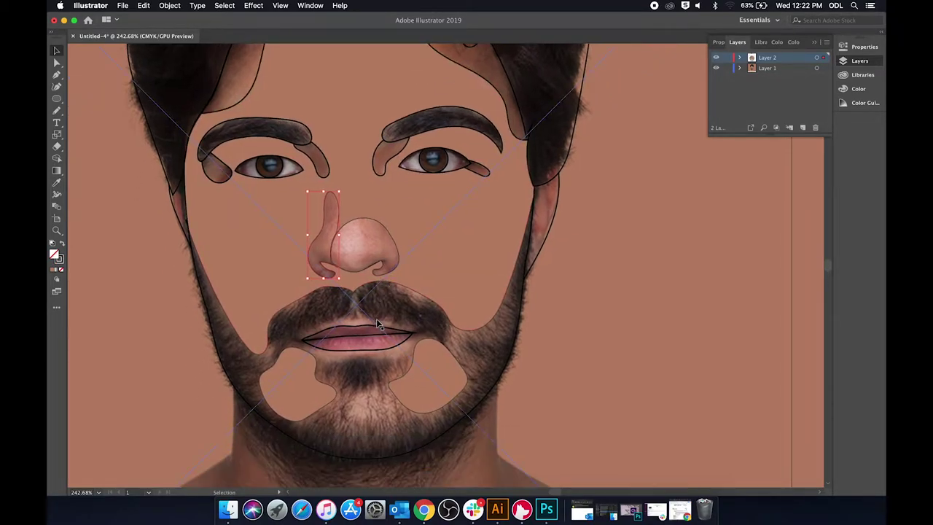
Fill the nose tip shape with a skin tone sampled from the lower part of the photo's nose.
scroll(376, 319, left, 1)
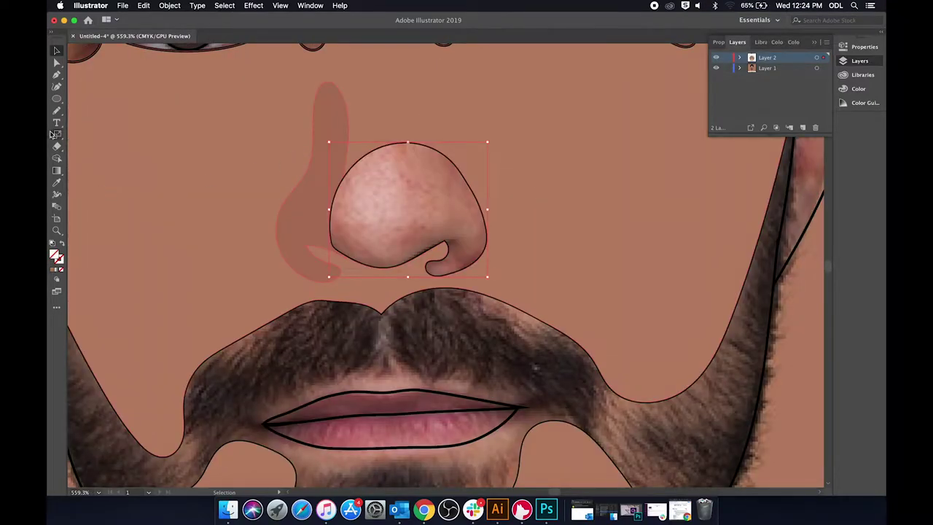
click(57, 182)
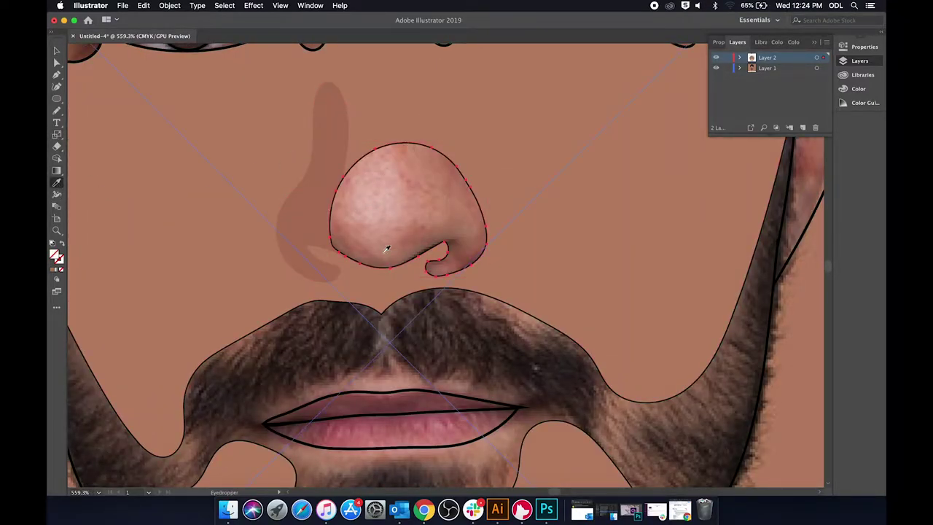
click(382, 247)
click(56, 51)
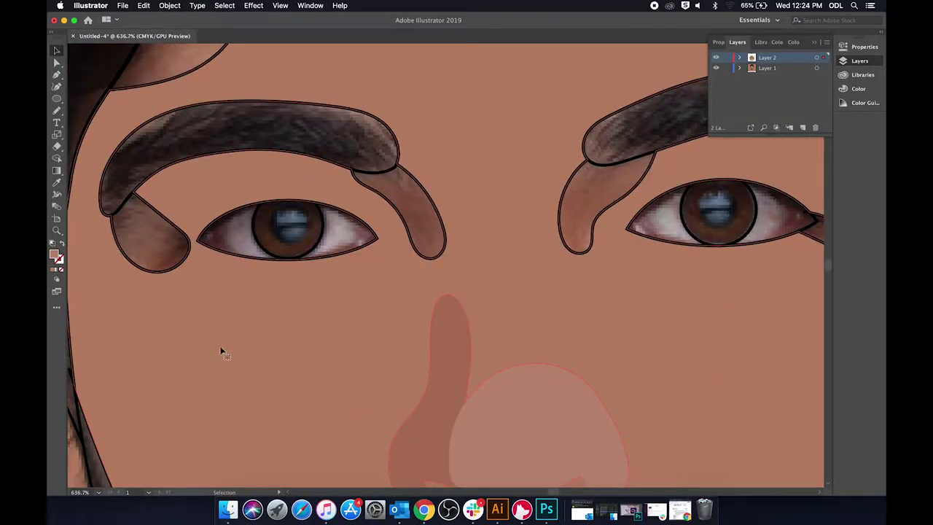
Fill the shadow shapes below the inner ends of both eyebrows with a sampled darker skin tone.
scroll(221, 352, down, 5)
click(94, 406)
click(317, 300)
click(57, 183)
click(326, 349)
click(57, 51)
click(394, 280)
click(380, 282)
click(57, 183)
click(314, 285)
click(57, 51)
Fill both eyebrow shapes with the near-black colour sampled from the photo.
click(241, 213)
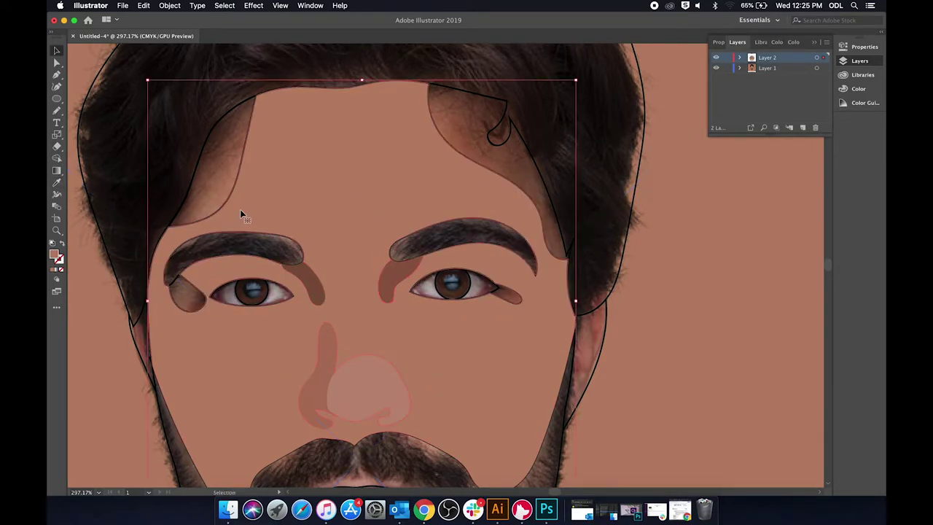
scroll(244, 244, up, 5)
scroll(356, 159, down, 3)
click(250, 229)
click(325, 175)
scroll(325, 176, down, 3)
click(477, 244)
click(123, 6)
click(144, 5)
click(156, 20)
click(144, 6)
click(157, 20)
Select the whites of both eyes and fill them with the greyish tone sampled from the photo's left eye.
click(476, 248)
shift+click(280, 253)
click(57, 183)
scroll(348, 254, up, 4)
click(250, 251)
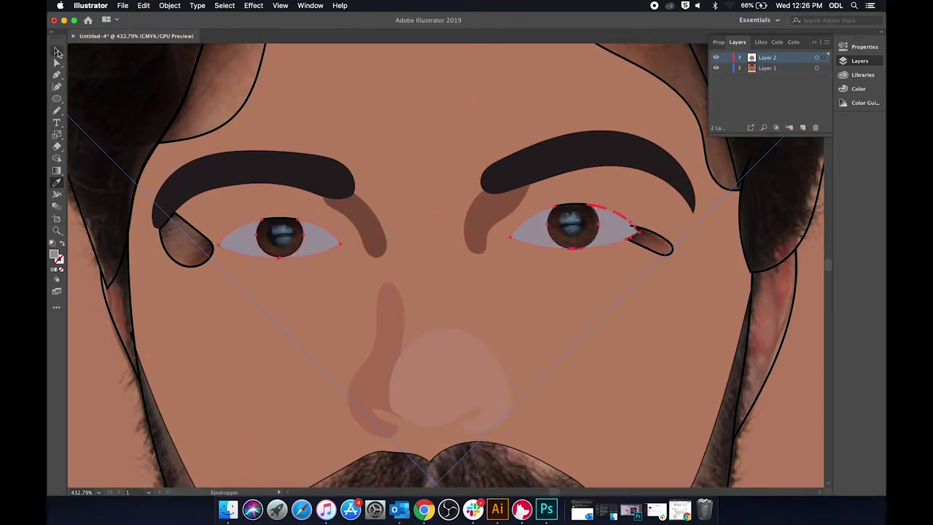
click(58, 52)
Fill the shadow shapes at the outer corners of both eyes with a brown sampled from the left inner brow shadow.
click(244, 242)
click(617, 354)
scroll(674, 256, down, 4)
scroll(675, 255, up, 1)
click(127, 129)
click(332, 281)
key(z)
click(57, 51)
shift+click(645, 275)
click(57, 183)
click(439, 258)
click(57, 52)
Fill the irises of both eyes with dark brown and remove their outlines.
click(373, 279)
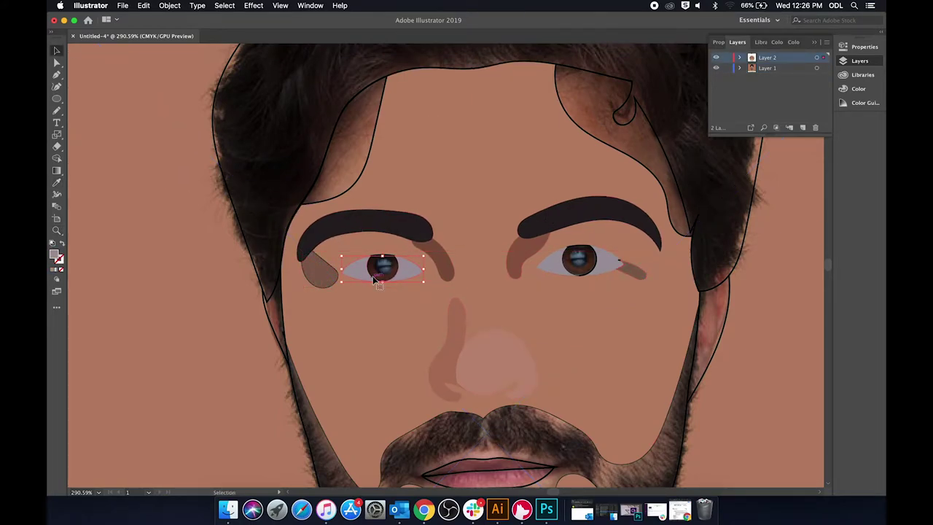
scroll(375, 279, up, 5)
scroll(418, 339, down, 2)
click(399, 230)
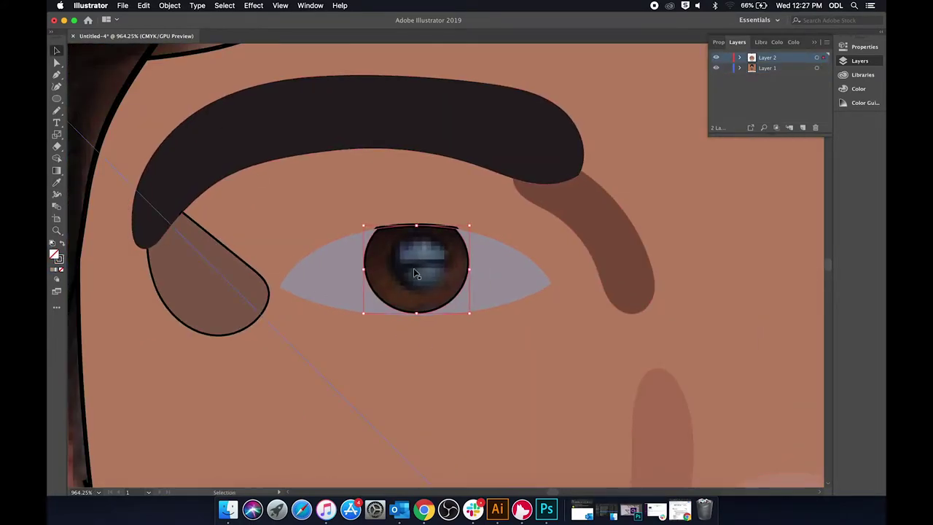
scroll(477, 287, right, 10)
click(595, 317)
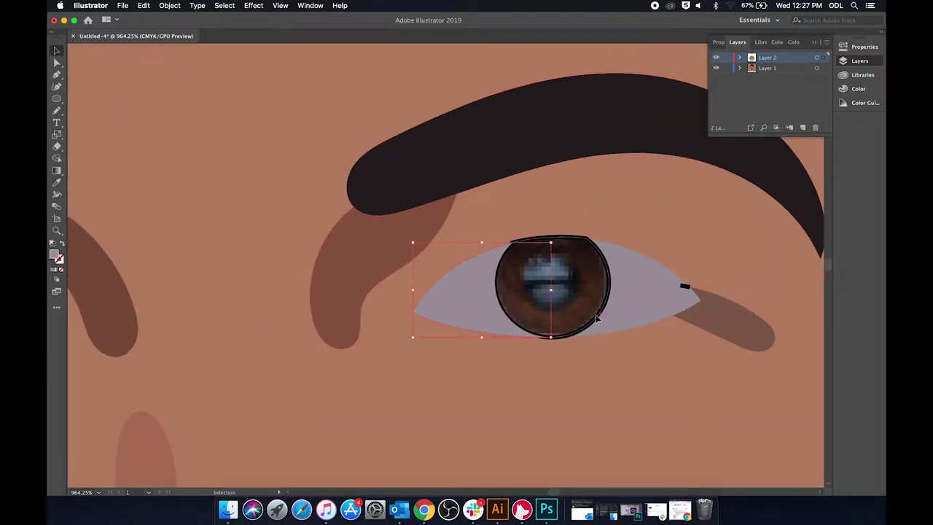
scroll(596, 318, down, 6)
Fill the beard and moustache shape with the same near-black colour as the eyebrows.
click(312, 321)
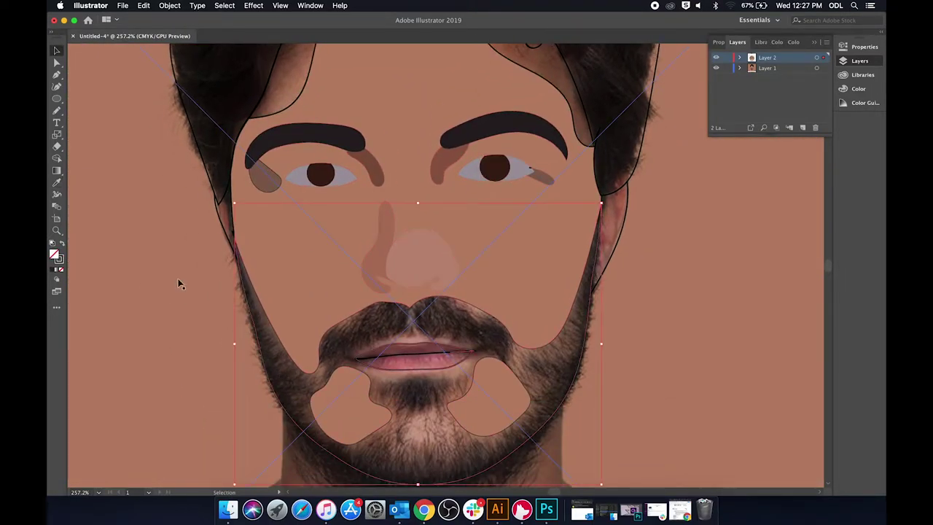
key(shift+x)
scroll(343, 328, down, 2)
Fill the two skin patches in the beard with the colour sampled from the nose shadow.
click(521, 322)
click(512, 328)
key(i)
click(392, 202)
click(367, 342)
key(v)
shift+click(365, 343)
key(i)
click(383, 198)
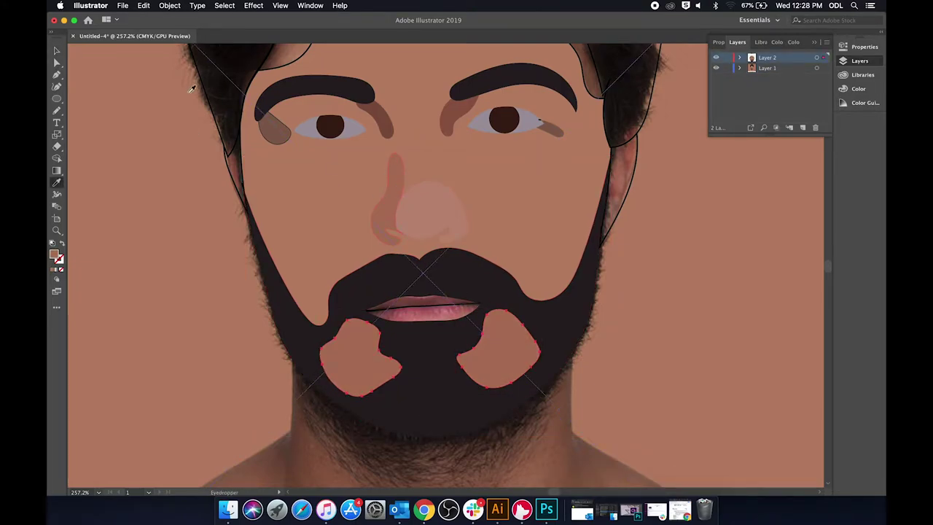
Fill the lower lip shape with a pink sampled from the photo's lower lip.
key(v)
click(179, 193)
scroll(178, 193, down, 3)
scroll(248, 219, up, 5)
click(488, 364)
click(488, 366)
key(i)
click(515, 379)
key(v)
Undo the last action and fill the upper lip with the dark reddish tone sampled from the photo's lips.
scroll(493, 352, down, 2)
key(super+z)
click(491, 293)
key(i)
click(492, 301)
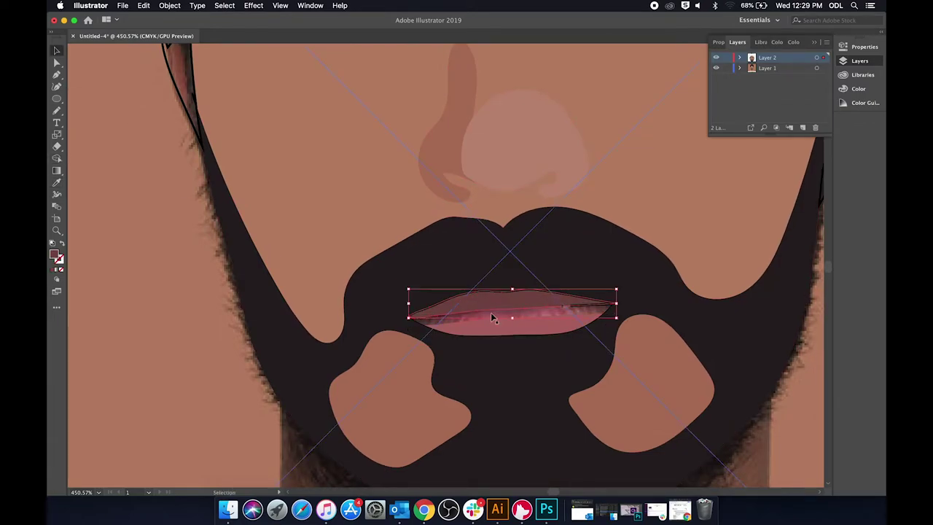
Fill the unfilled shape between the upper and lower lips with the pink sampled from the mouth area.
key(v)
click(492, 321)
key(i)
click(519, 319)
scroll(519, 319, up, 4)
scroll(536, 397, down, 6)
click(713, 399)
Fill the two forehead shadow shapes along the hairline with a brown sampled from the photo's shaded forehead.
scroll(577, 355, up, 4)
click(448, 137)
shift+click(284, 139)
key(i)
click(448, 121)
Fill the hair shape with the same near-black colour as the eyebrows.
key(v)
click(157, 171)
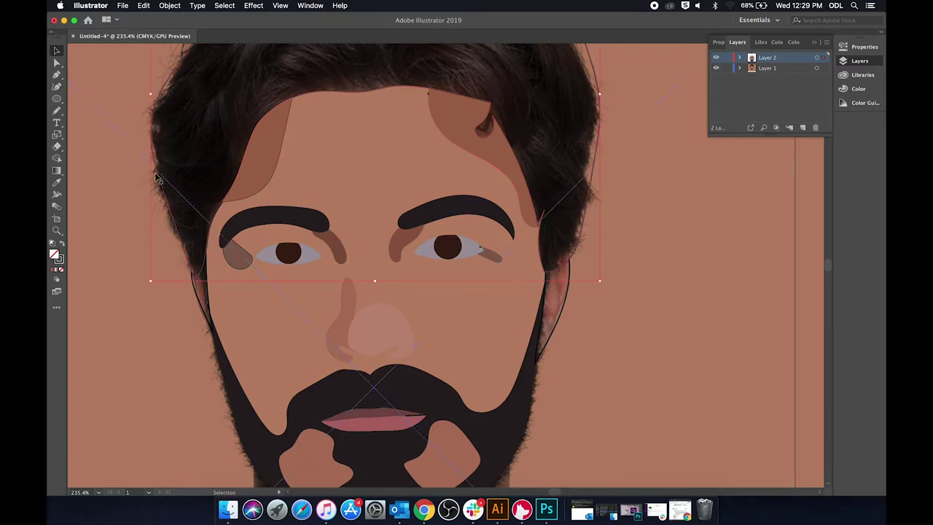
key(i)
click(258, 209)
Fill both ear shapes with the reddish-brown colour sampled from the skin patch in the beard.
key(v)
click(200, 308)
shift+click(568, 284)
key(i)
click(407, 235)
click(468, 446)
key(v)
click(627, 343)
Select all the artwork and set its stroke to none so the shapes have no outlines.
scroll(470, 285, down, 8)
click(584, 409)
key(super+a)
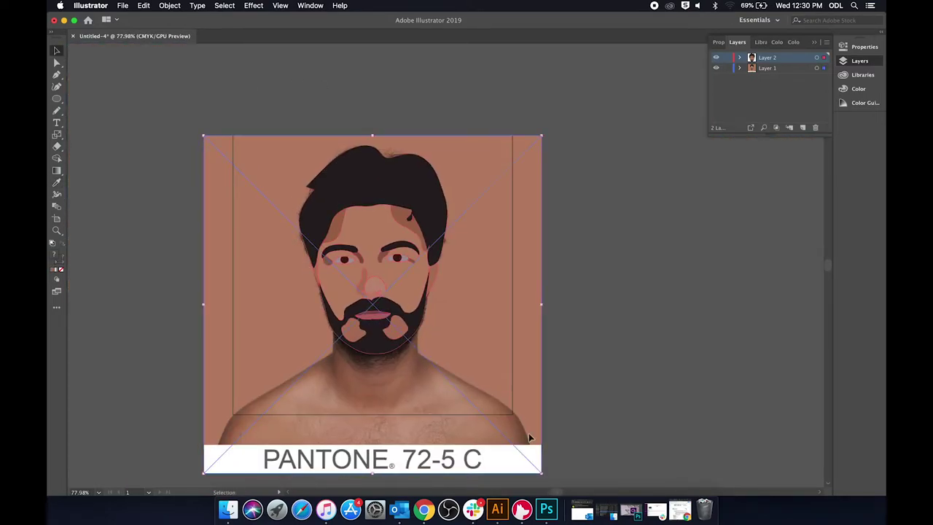
scroll(530, 437, left, 1)
click(61, 262)
click(61, 270)
click(137, 290)
Hide Layer 1 with the reference photo and deselect everything to show only the illustrated head.
scroll(137, 290, up, 8)
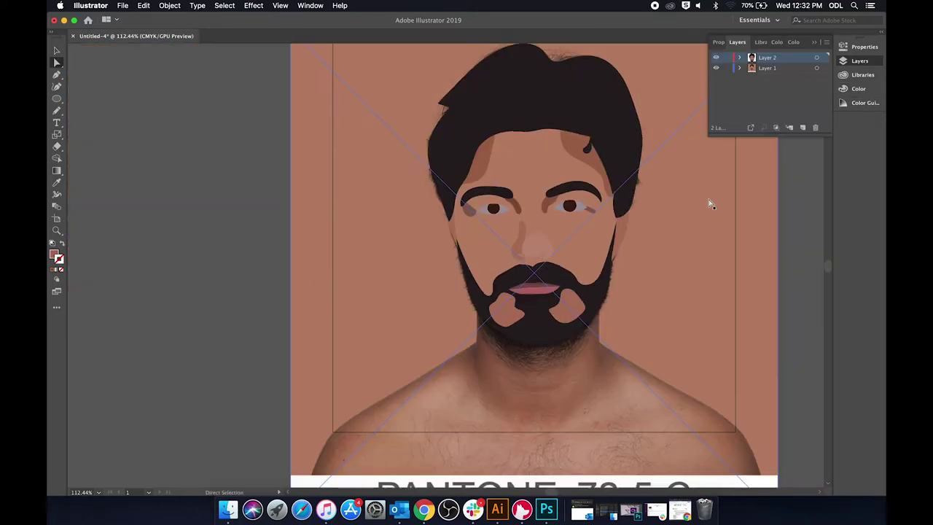
scroll(709, 204, right, 1)
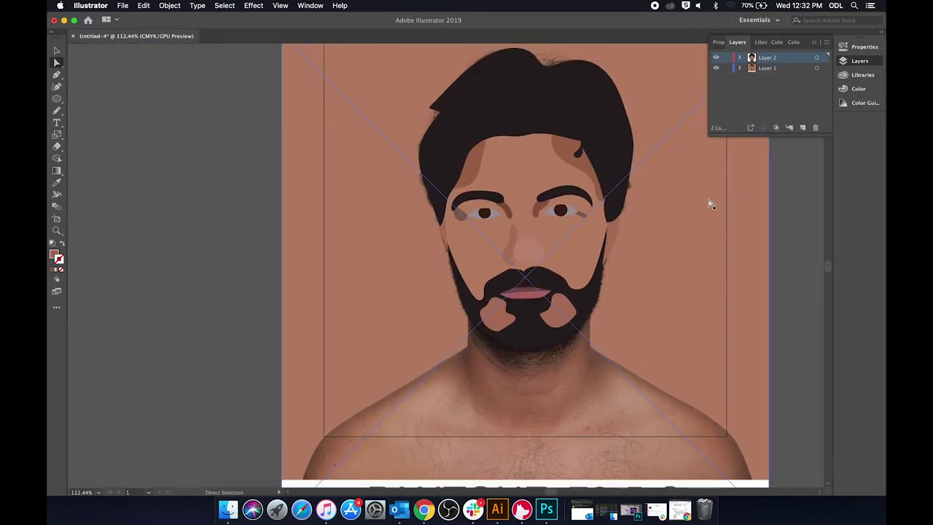
scroll(711, 204, up, 2)
scroll(708, 204, right, 3)
scroll(707, 204, up, 1)
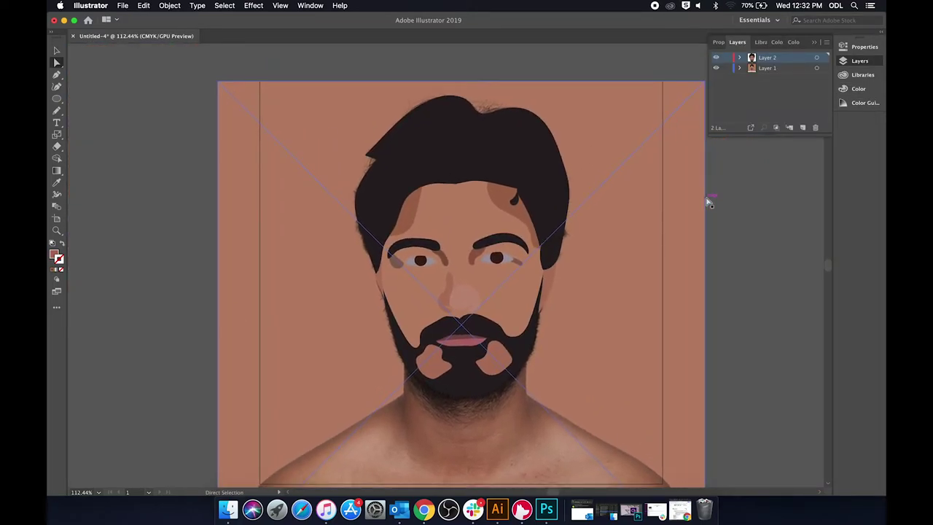
scroll(706, 193, down, 2)
scroll(706, 194, left, 1)
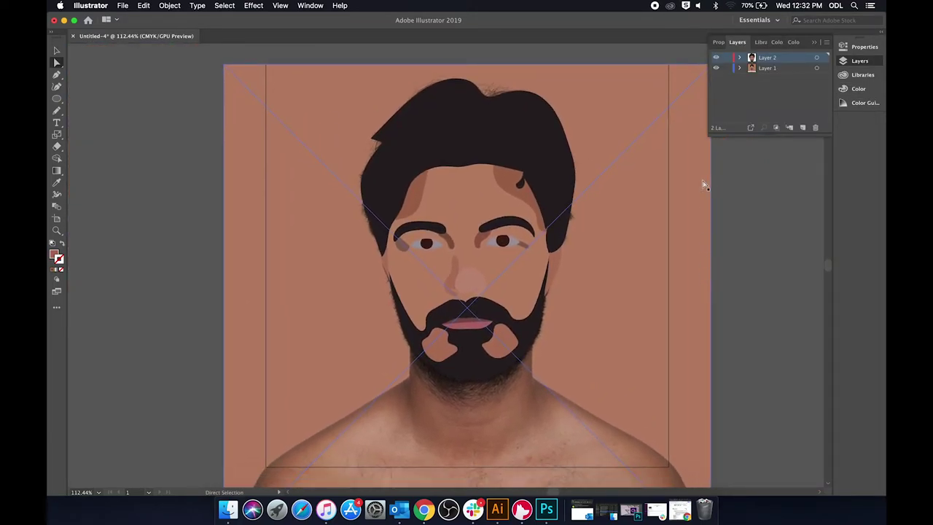
click(715, 69)
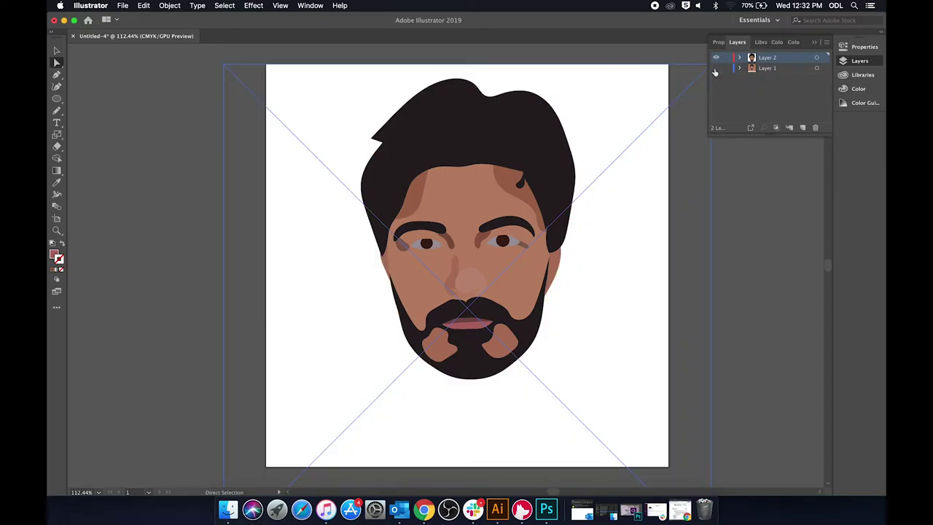
click(780, 243)
scroll(780, 244, up, 1)
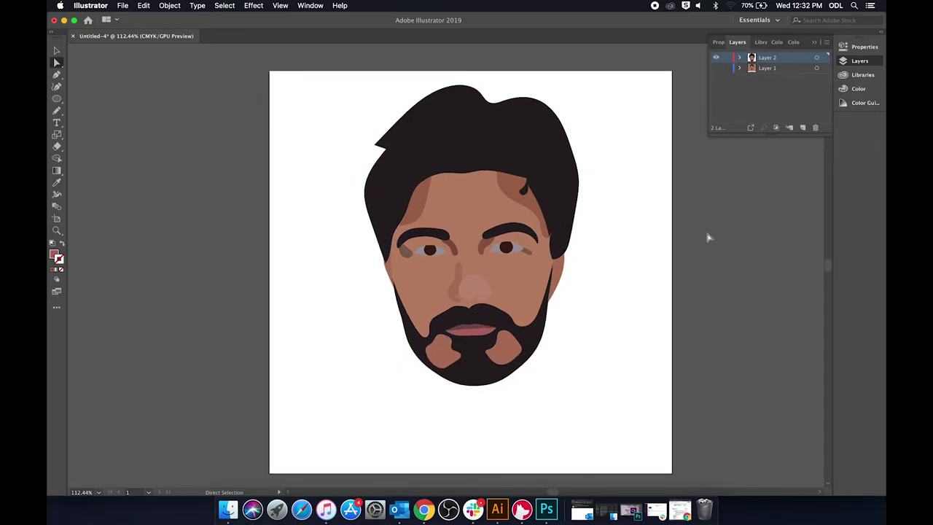